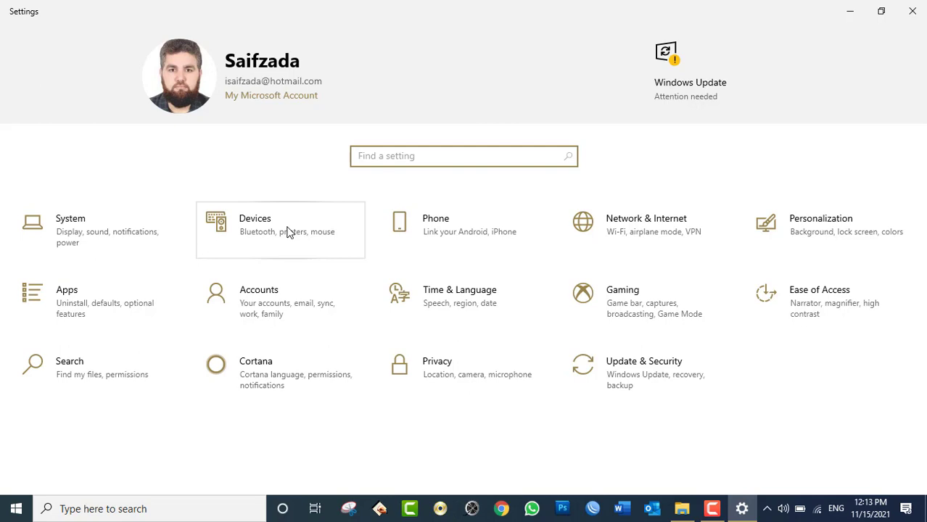
# Step: Review the device and Windows specifications on the System About page, then return to the Settings home page
pyautogui.click(134, 218)
pyautogui.scroll(-3, 134, 218)
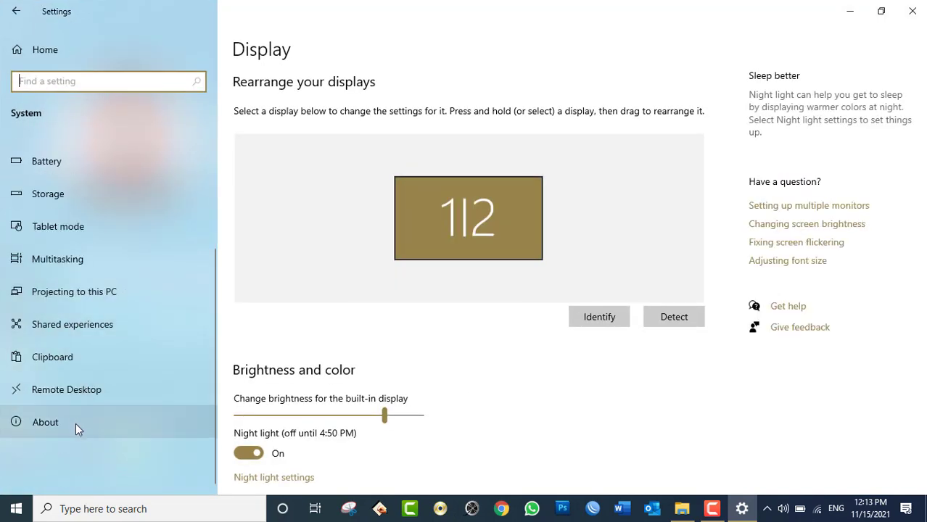
pyautogui.click(76, 423)
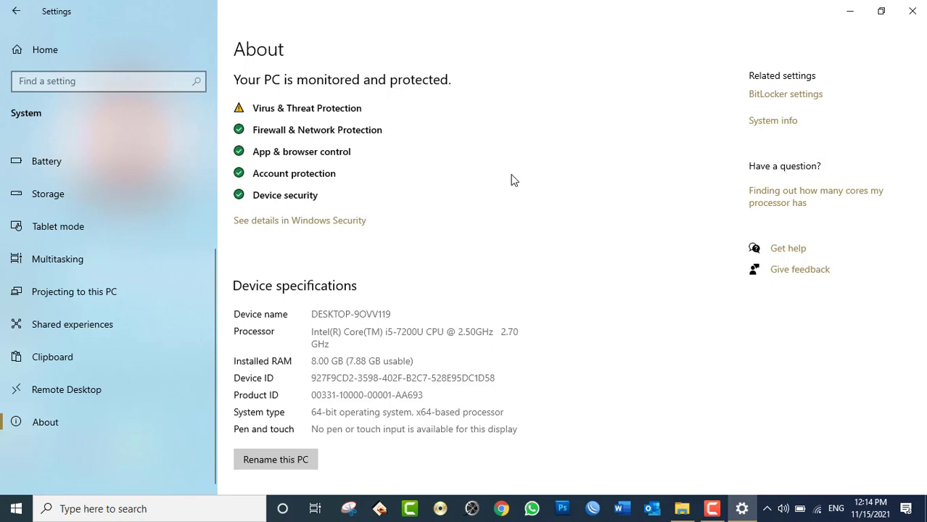
pyautogui.scroll(-5, 512, 179)
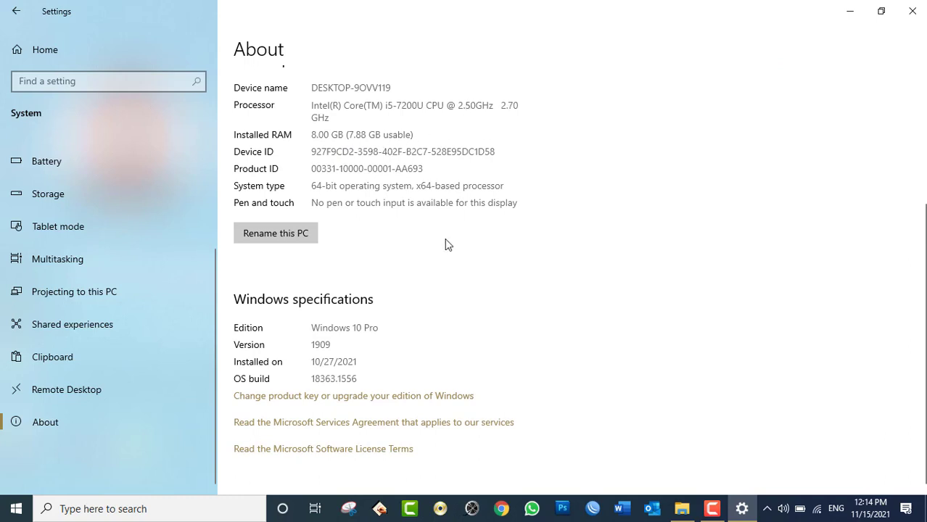
pyautogui.click(13, 12)
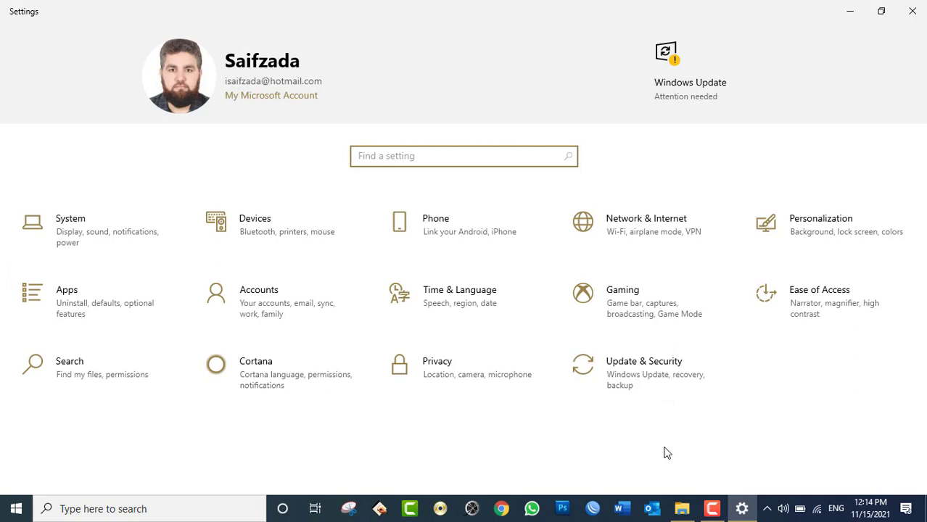
# Step: Run dxdiag to view the computer's system information in the DirectX Diagnostic Tool, then exit it
pyautogui.press('super+r')
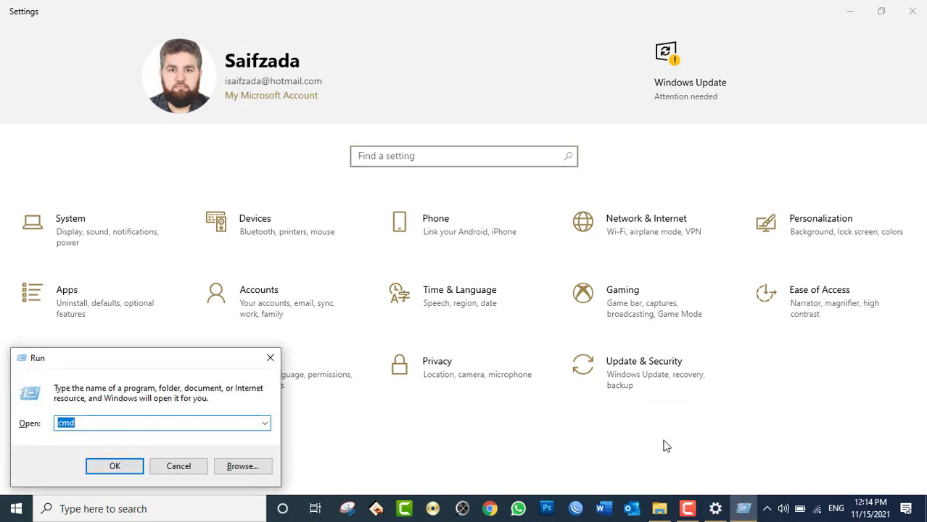
pyautogui.write('dx')
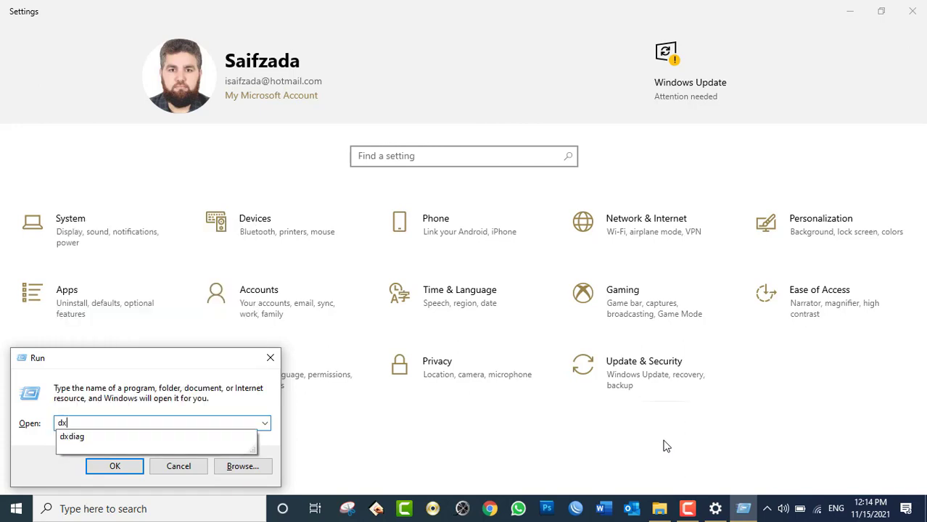
pyautogui.write('diag')
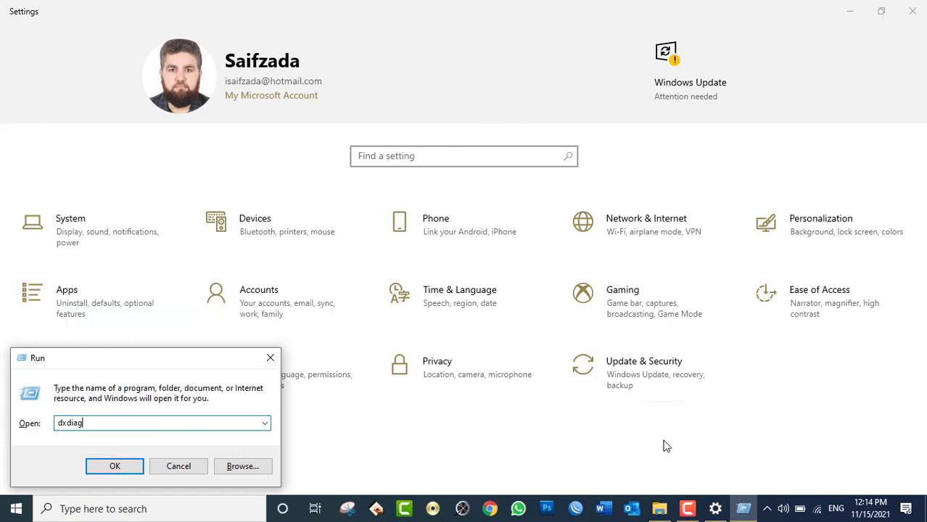
pyautogui.press('Return')
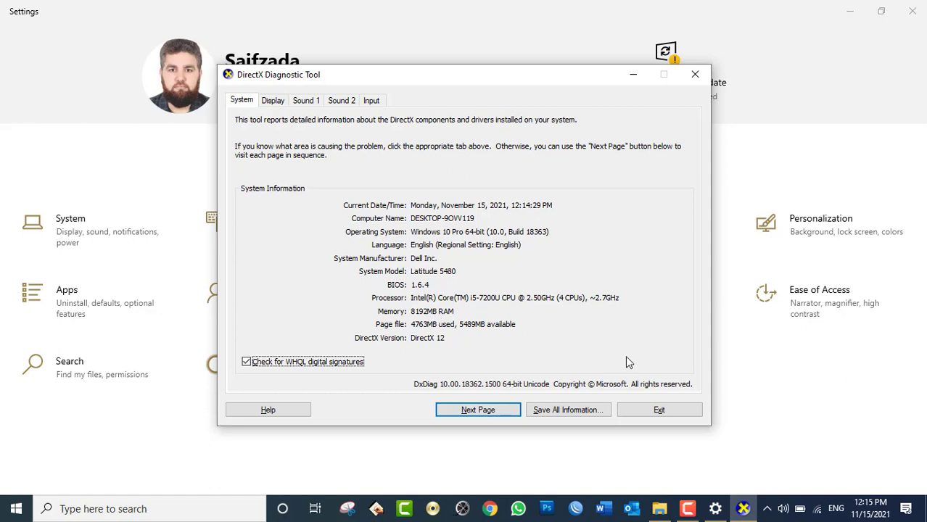
pyautogui.click(670, 407)
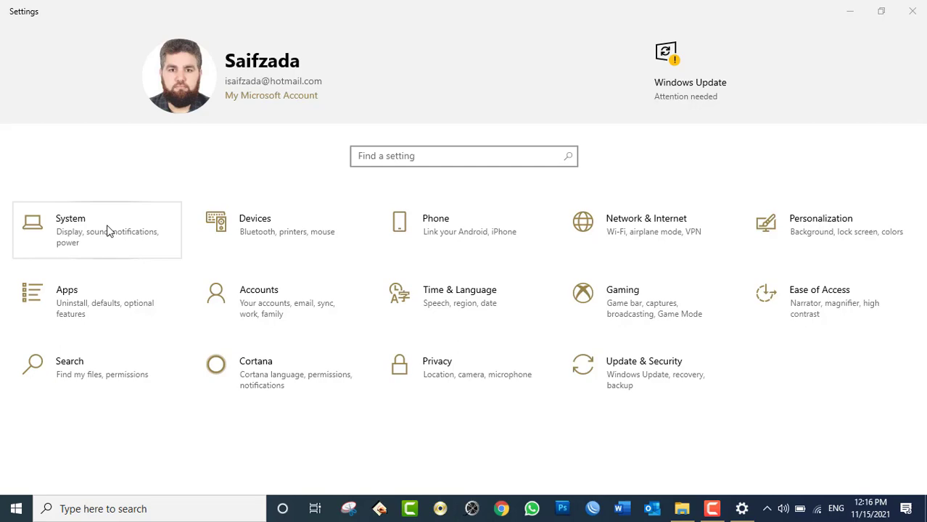
# Step: Minimise Settings, open Computer Management for This PC to examine the drives in Disk Management, and close it
pyautogui.click(848, 13)
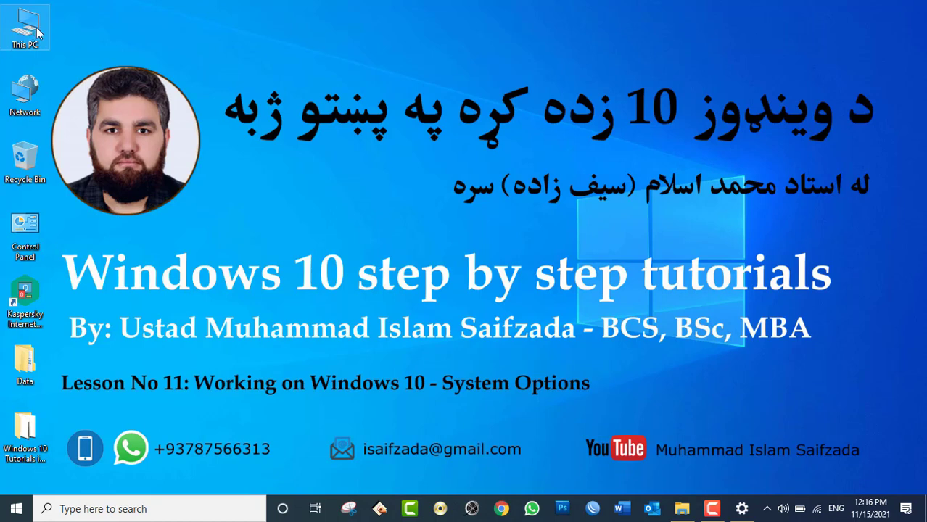
pyautogui.rightClick(38, 31)
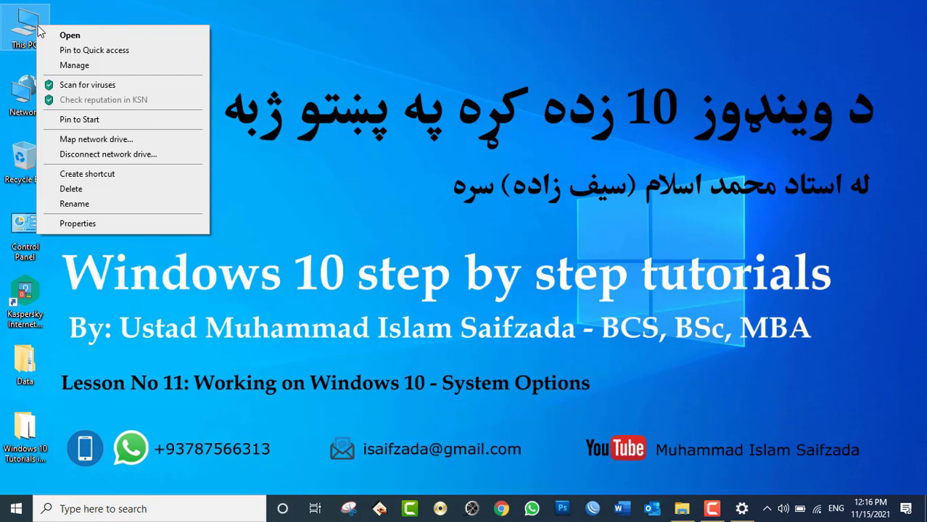
pyautogui.click(73, 66)
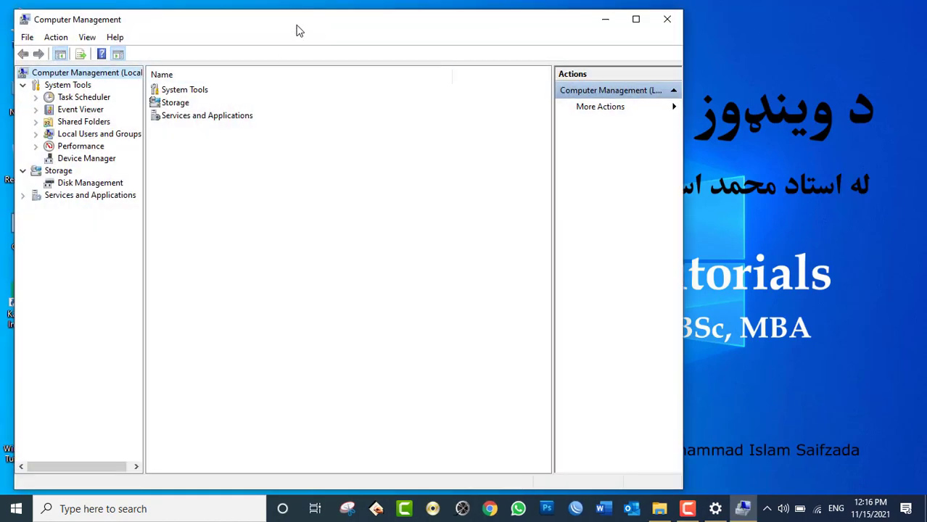
pyautogui.moveTo(335, 45); pyautogui.dragTo(411, 23)
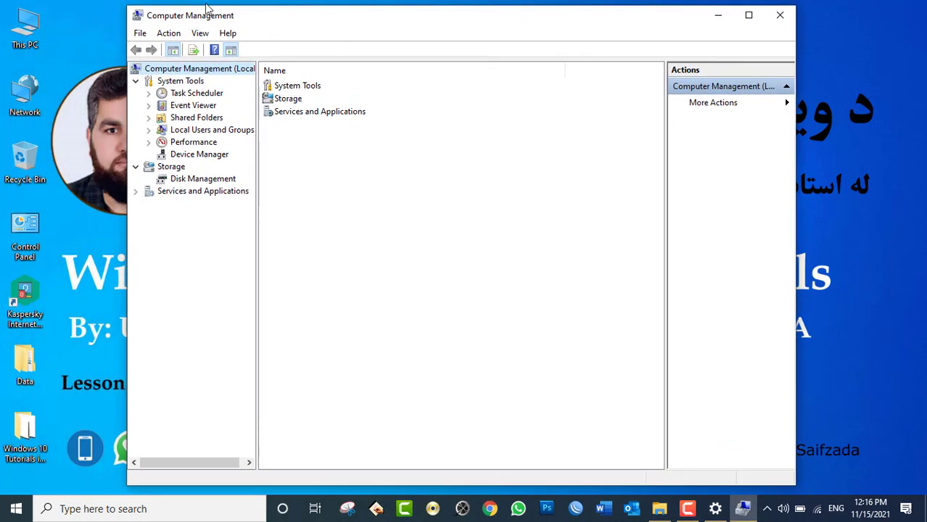
pyautogui.click(217, 181)
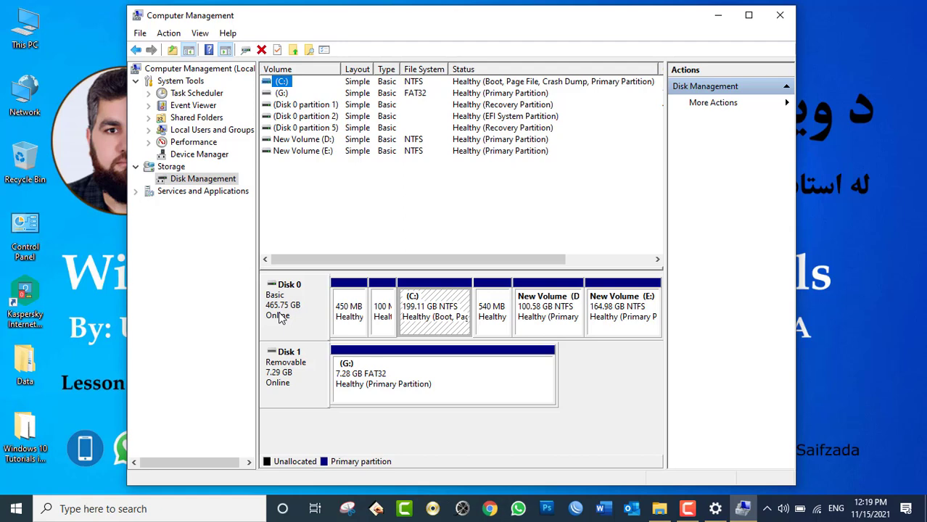
pyautogui.click(779, 14)
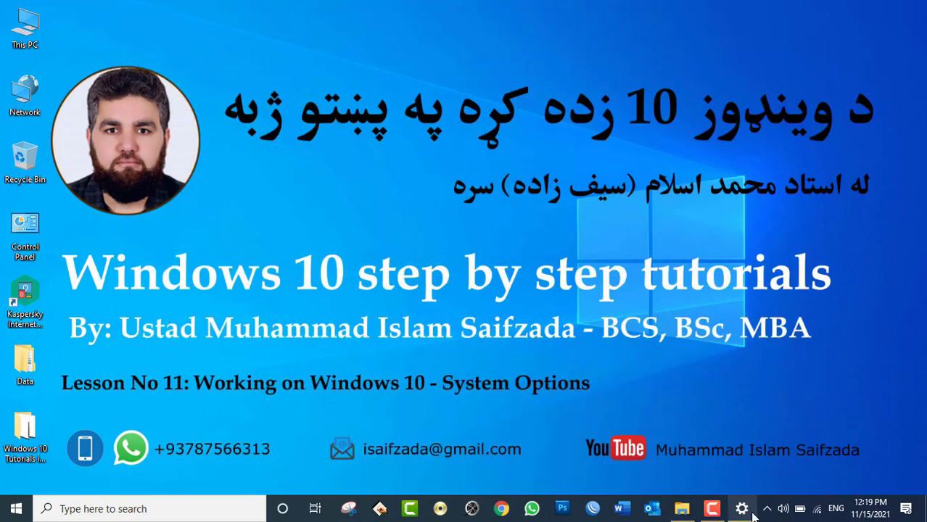
# Step: Return to Settings, look through the System category's list of pages, and select the Display page
pyautogui.click(743, 510)
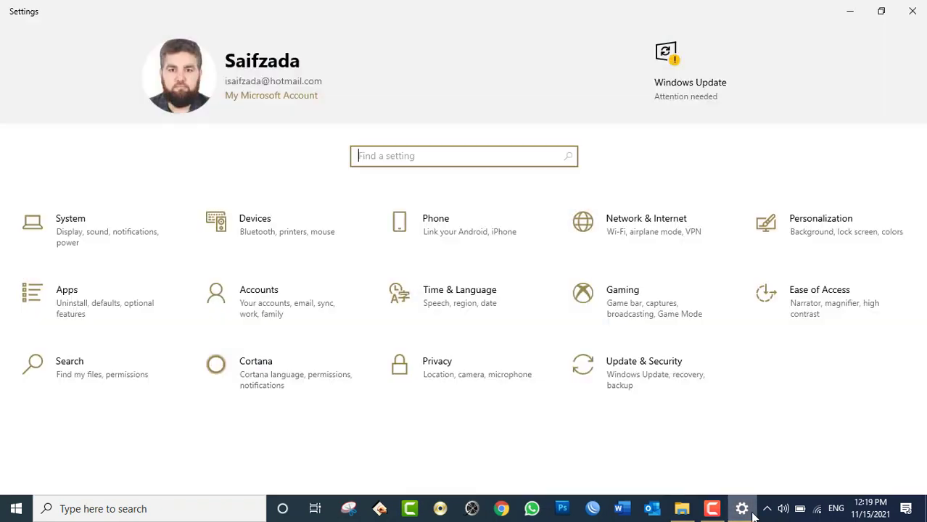
pyautogui.click(62, 218)
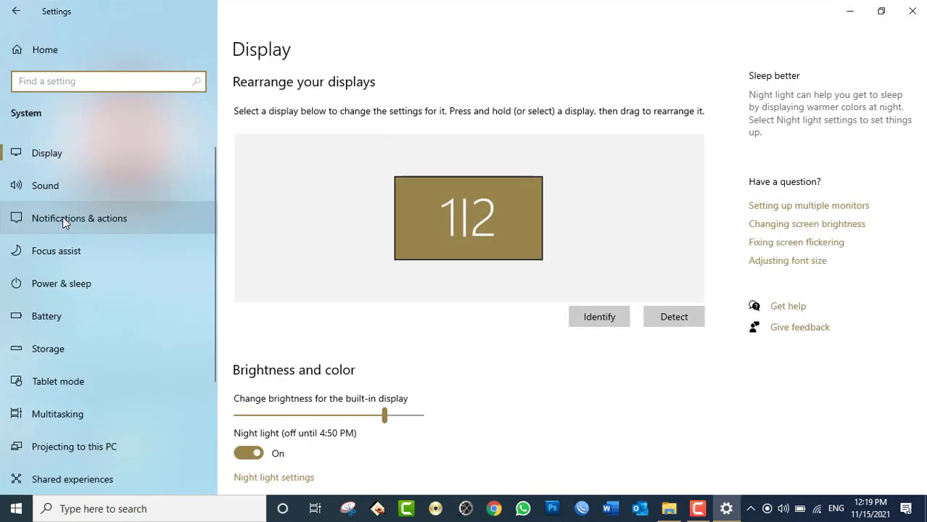
pyautogui.scroll(-3, 75, 258)
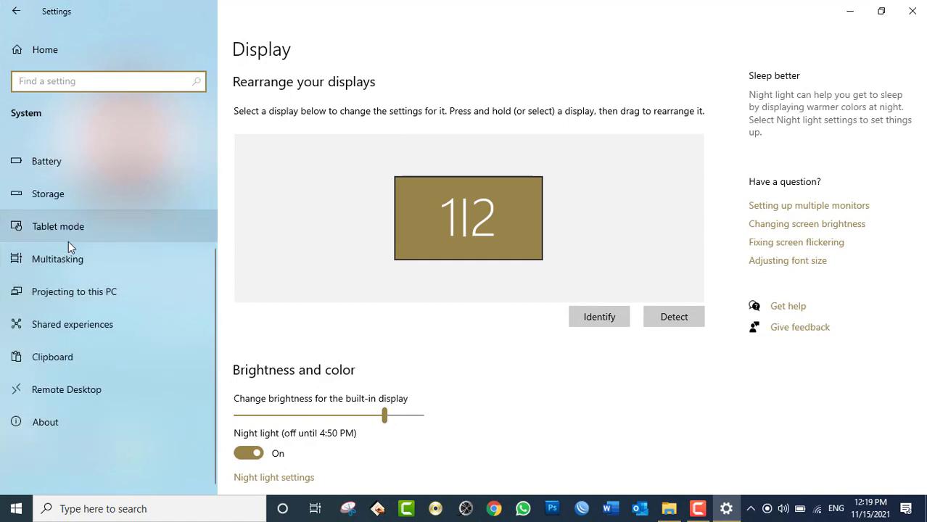
pyautogui.scroll(3, 68, 242)
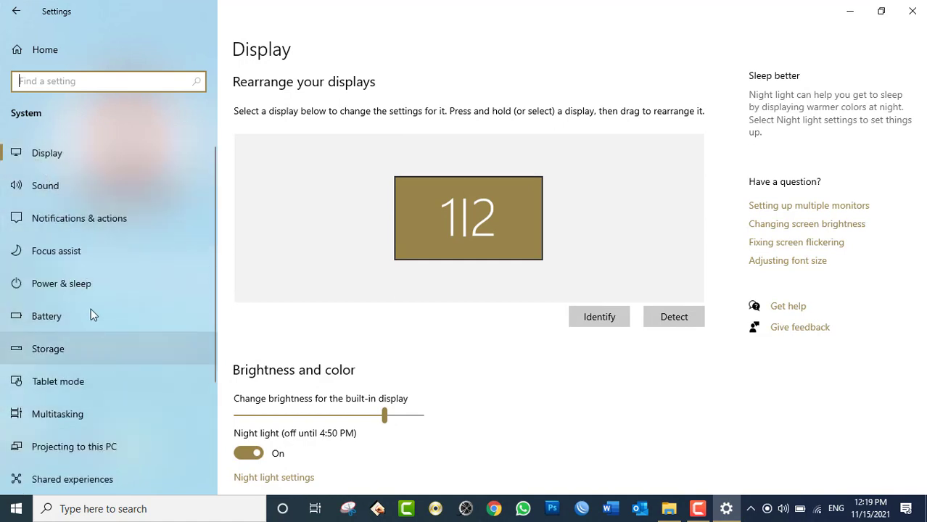
pyautogui.click(77, 154)
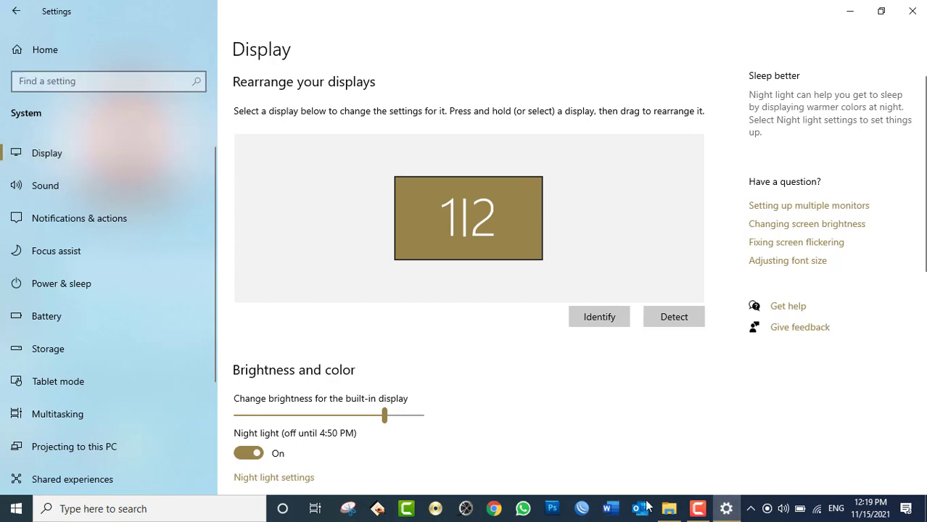
# Step: Minimise Settings, open the display settings directly from the desktop, and look over the Display page
pyautogui.click(727, 508)
pyautogui.rightClick(549, 228)
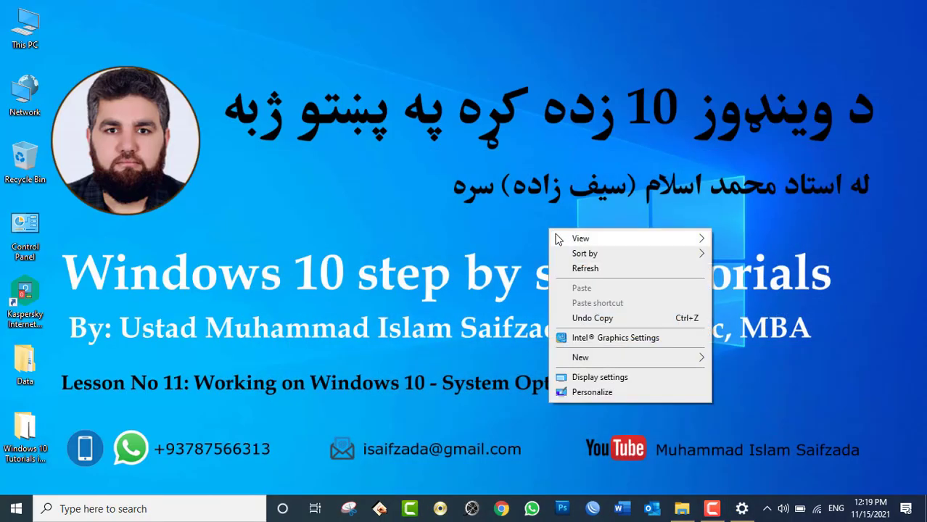
pyautogui.click(602, 379)
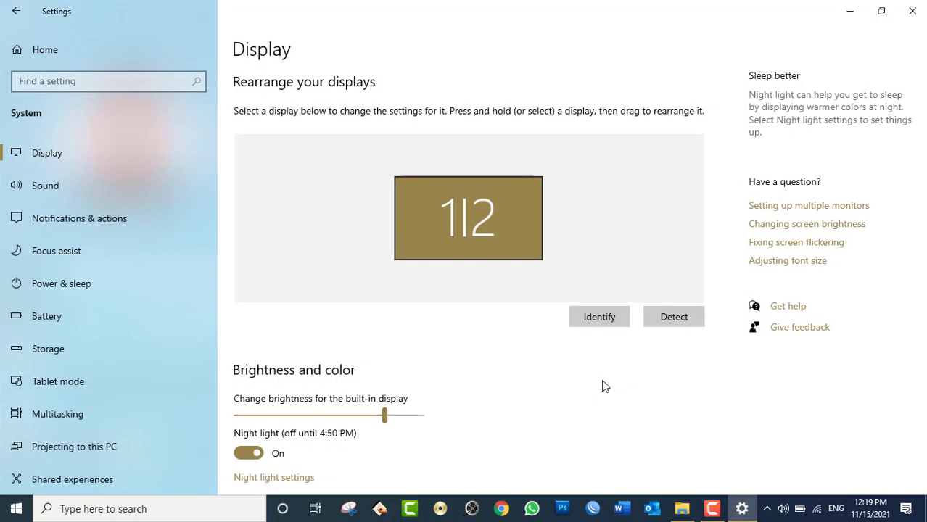
pyautogui.scroll(-3, 617, 396)
pyautogui.scroll(1, 618, 398)
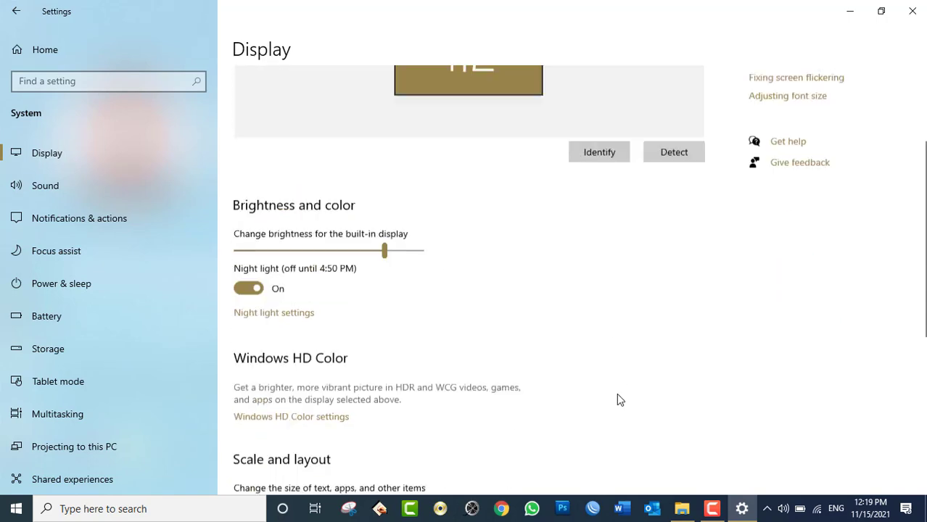
pyautogui.scroll(3, 619, 400)
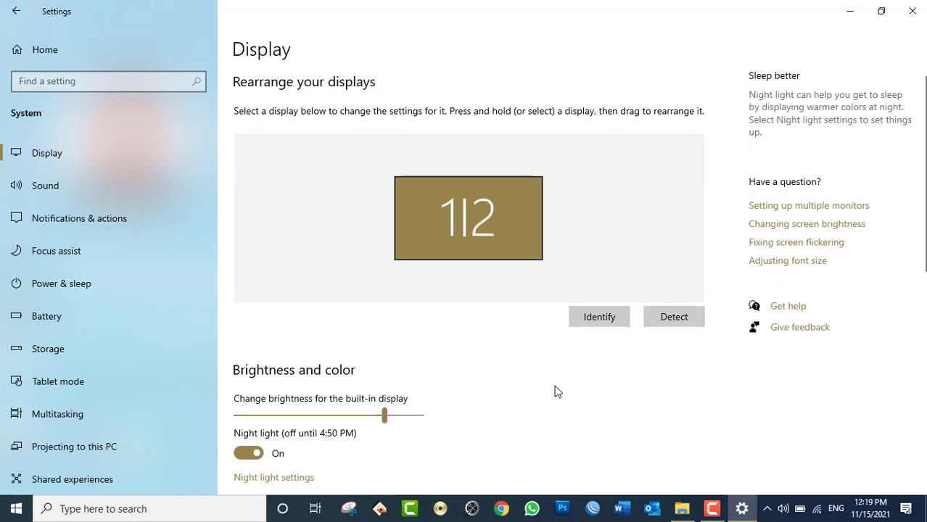
# Step: Lower the built-in display's brightness to about 60
pyautogui.moveTo(386, 418); pyautogui.dragTo(277, 415)
pyautogui.moveTo(346, 423); pyautogui.dragTo(348, 442)
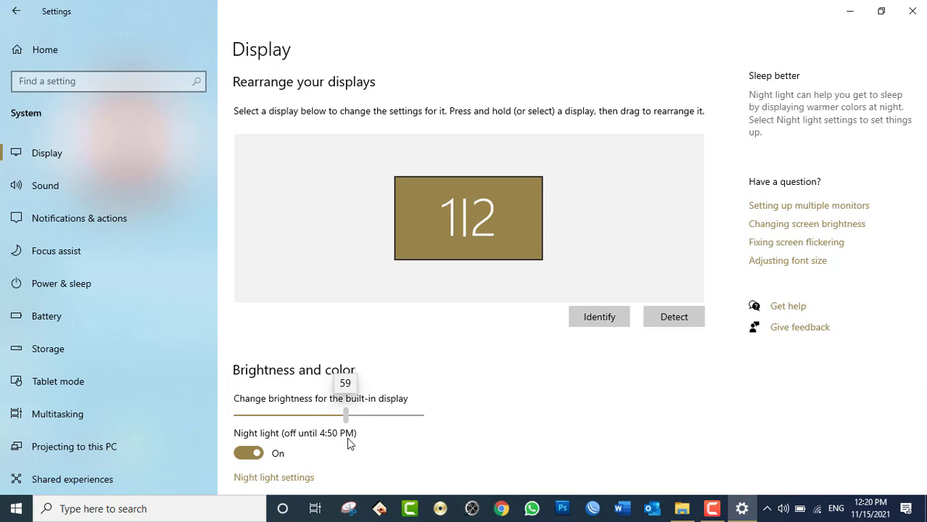
pyautogui.moveTo(348, 442); pyautogui.dragTo(351, 428)
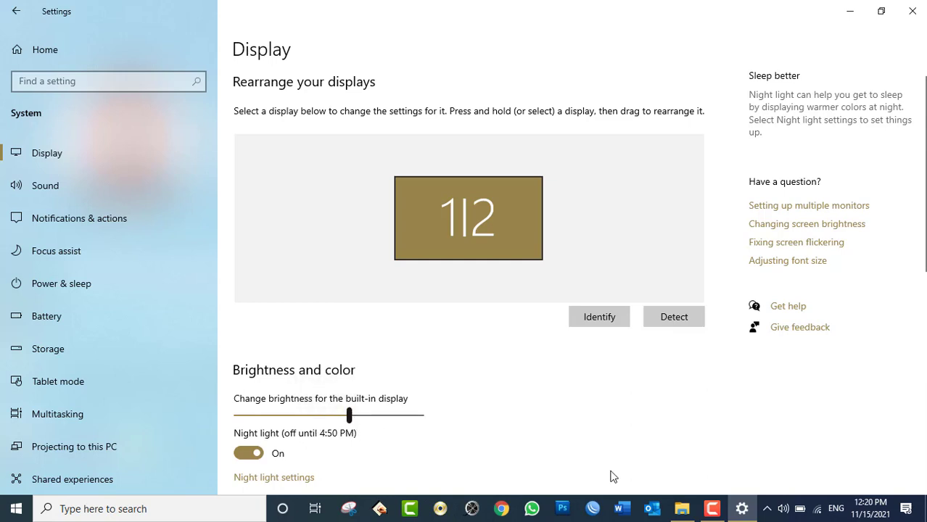
# Step: Check the laptop's battery status and power mode, dismiss the read-out, and skim the Display page
pyautogui.click(798, 510)
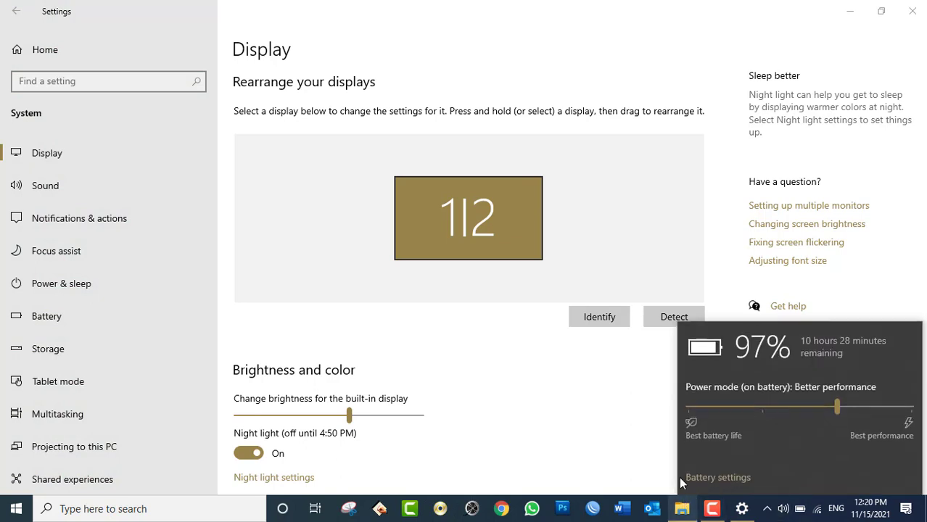
pyautogui.click(493, 362)
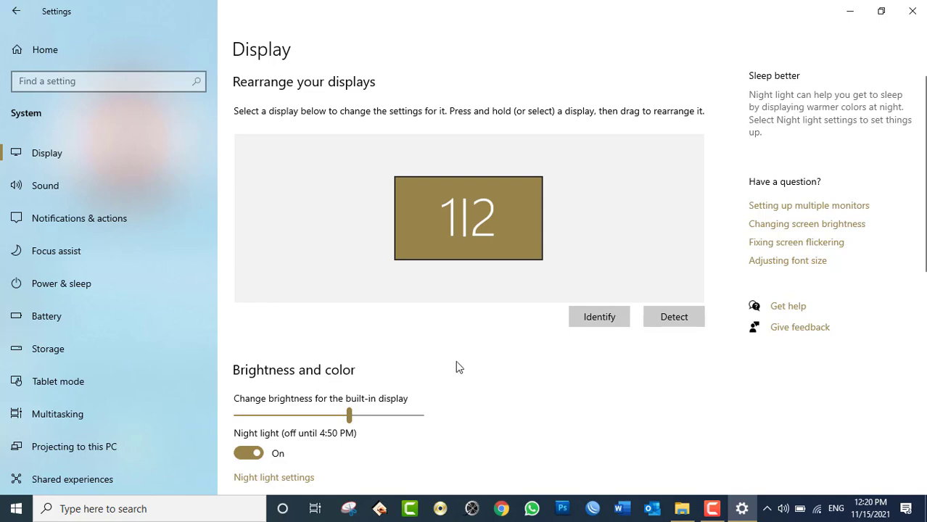
pyautogui.scroll(-5, 484, 389)
pyautogui.scroll(5, 484, 392)
# Step: Set the built-in display's brightness to 100 and switch Night light off, on and off again to compare
pyautogui.scroll(-3, 775, 290)
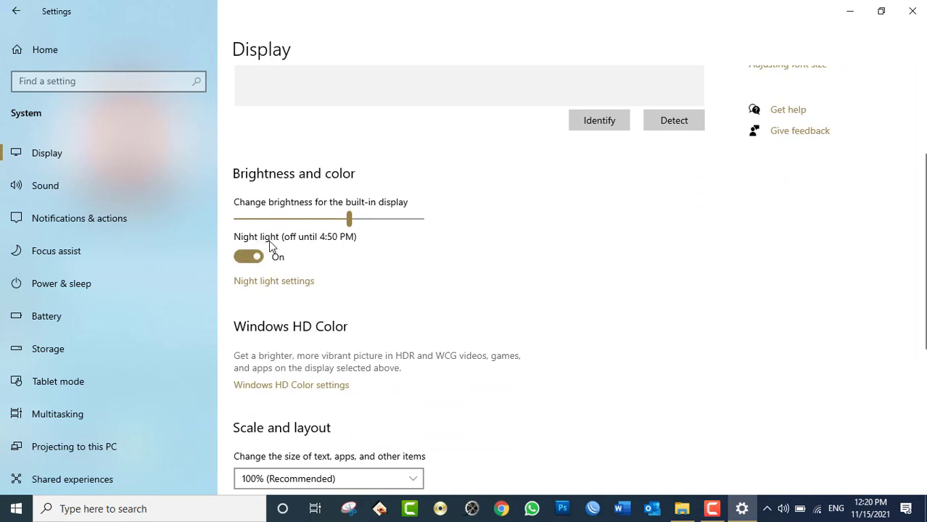
pyautogui.click(245, 259)
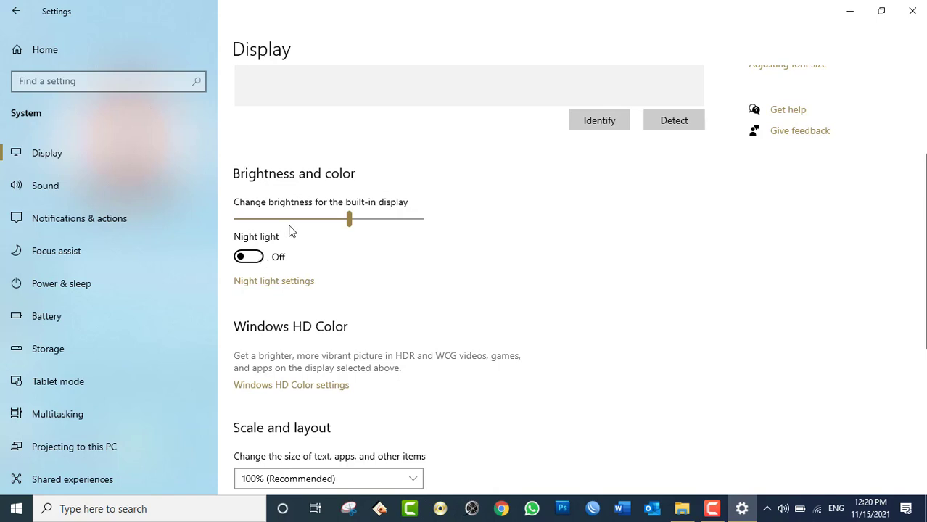
pyautogui.moveTo(349, 220); pyautogui.dragTo(445, 221)
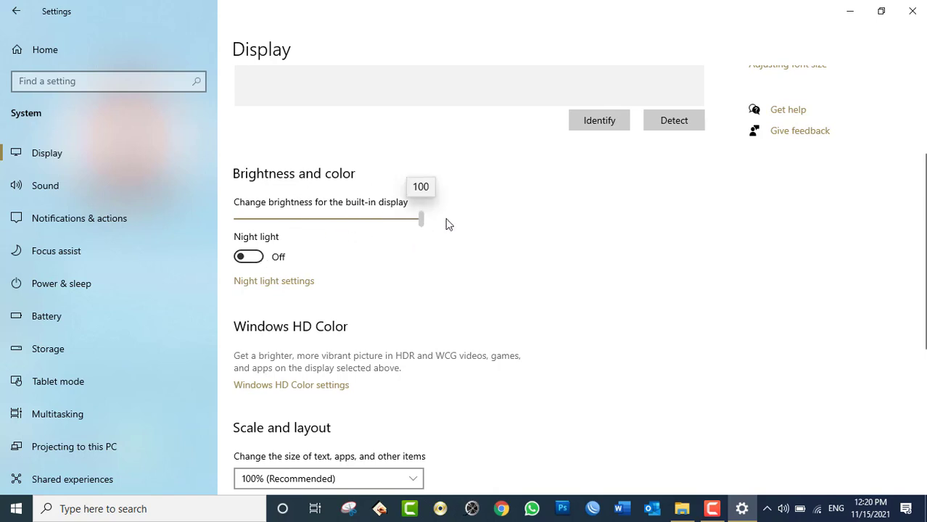
pyautogui.click(261, 257)
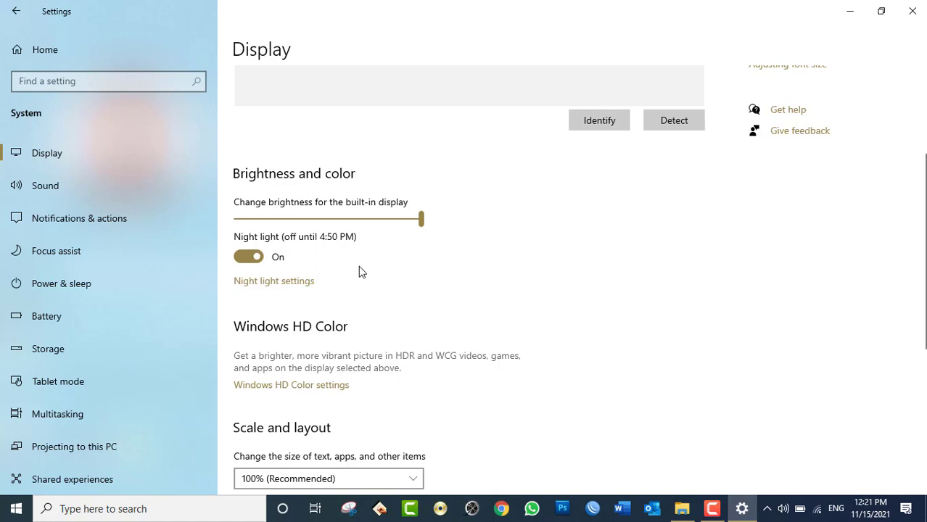
pyautogui.click(249, 258)
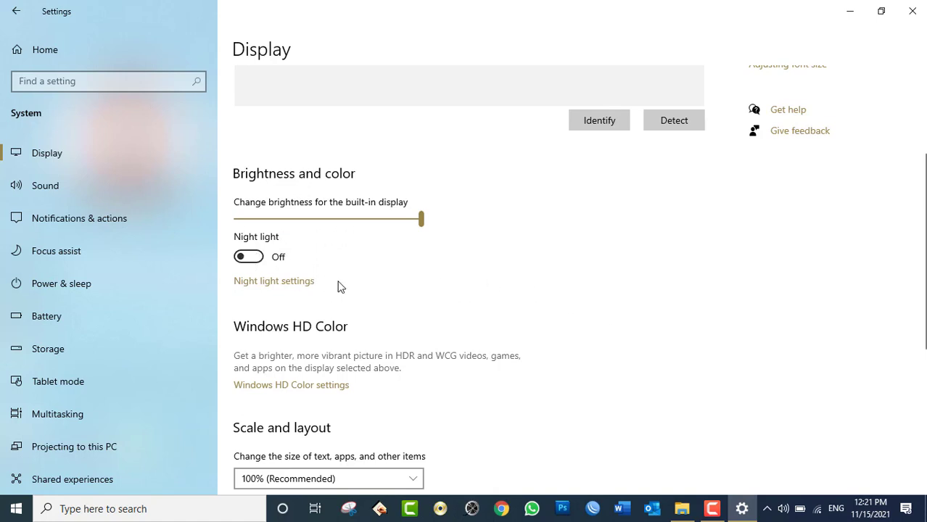
# Step: Bring the Scale and layout options into view, minimise Settings and refresh the desktop
pyautogui.scroll(-3, 920, 305)
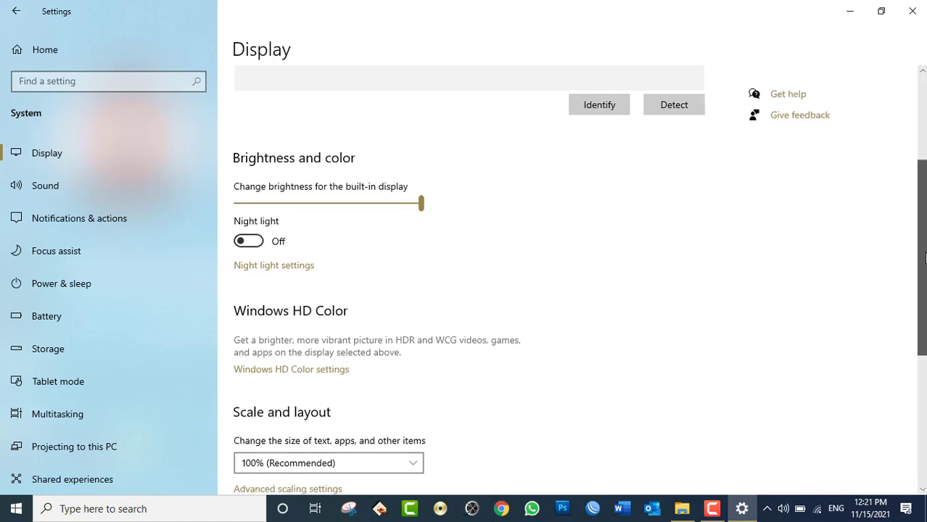
pyautogui.scroll(-2, 892, 304)
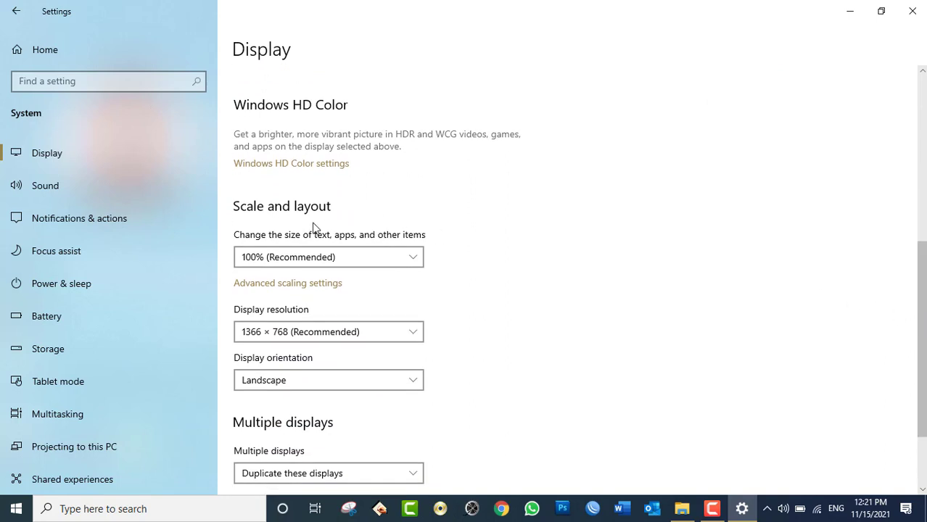
pyautogui.click(742, 508)
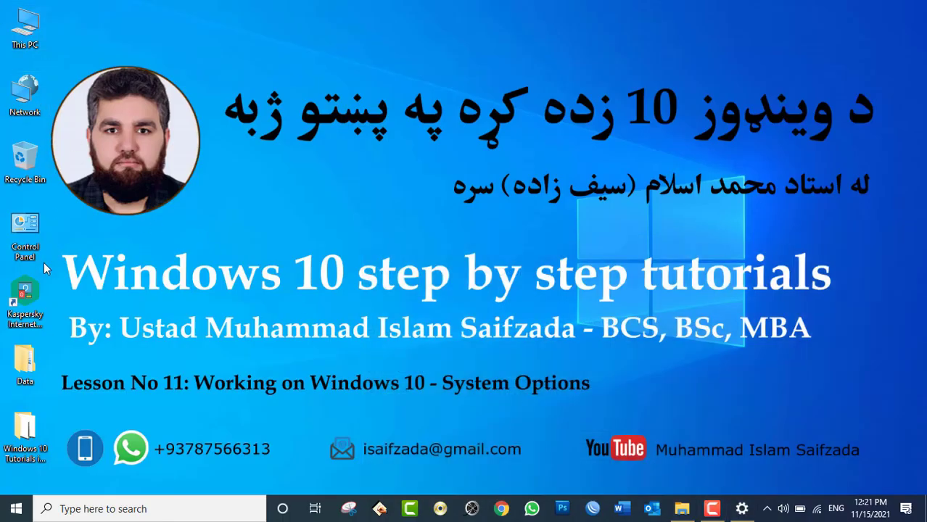
pyautogui.rightClick(460, 88)
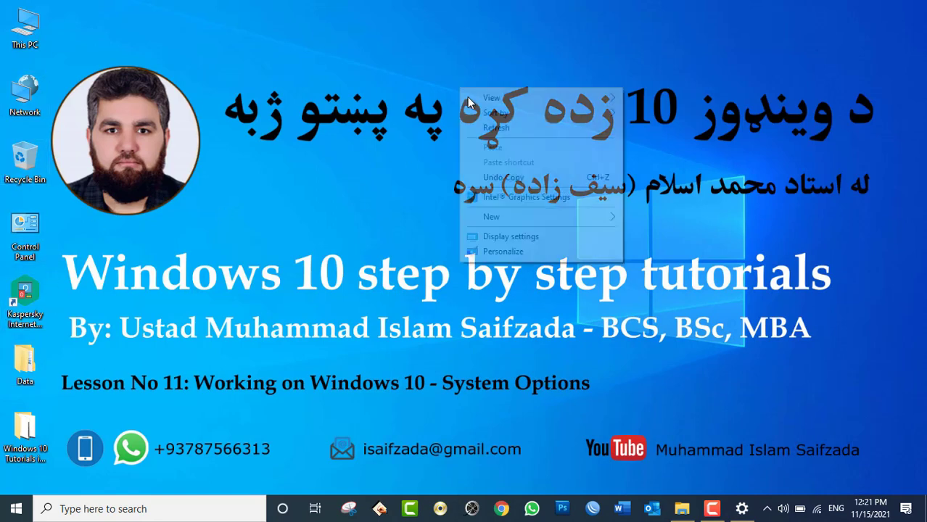
pyautogui.click(499, 130)
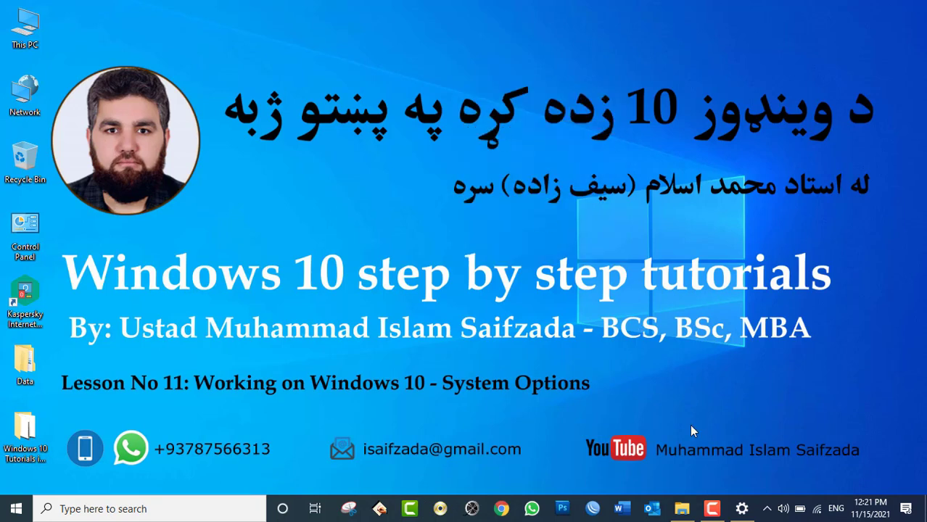
# Step: Restore Settings and set the size of text, apps, and other items to 125%
pyautogui.click(741, 509)
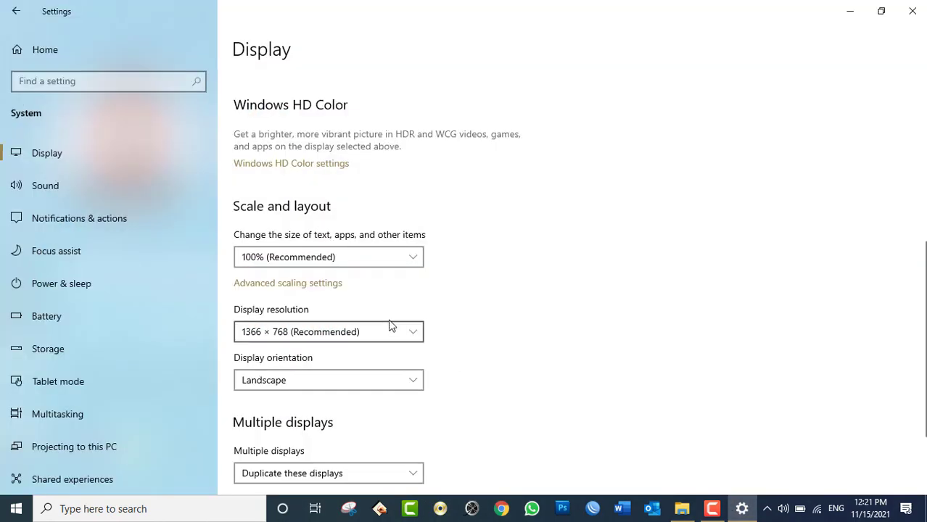
pyautogui.click(289, 260)
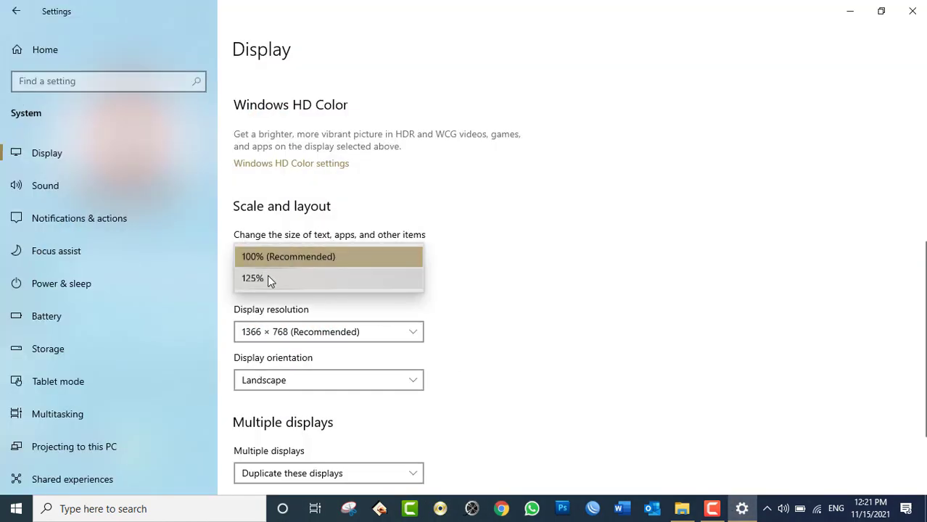
pyautogui.click(267, 278)
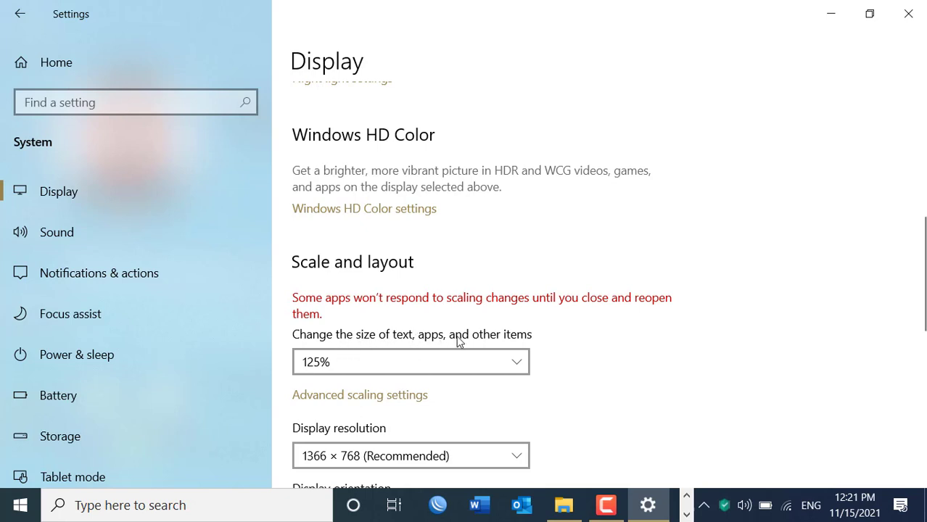
# Step: Set the size of text, apps, and other items back to 100% (Recommended) and look over the desktop icons
pyautogui.click(499, 363)
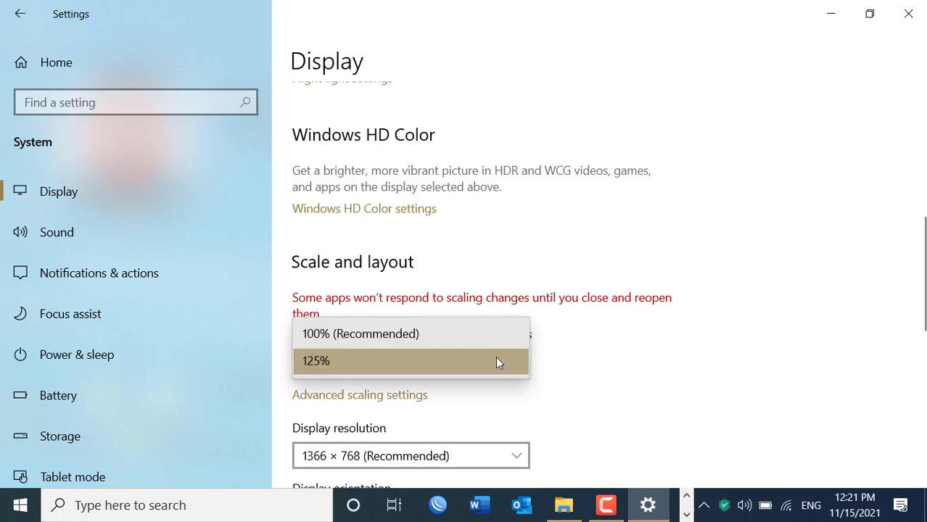
pyautogui.click(455, 335)
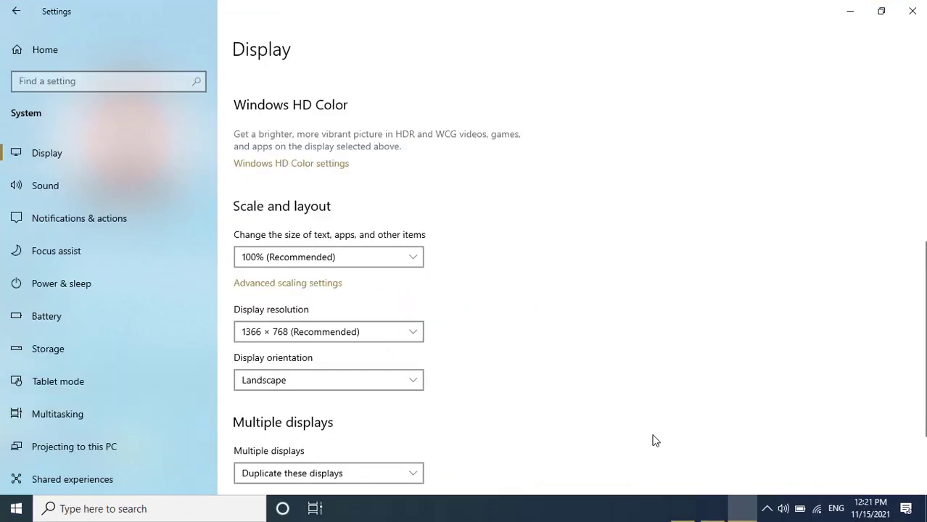
pyautogui.click(743, 510)
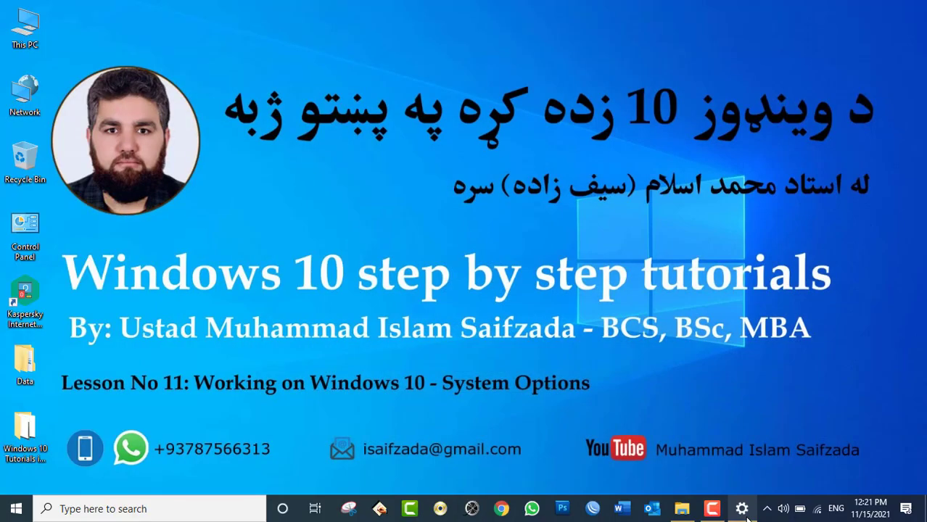
pyautogui.click(746, 514)
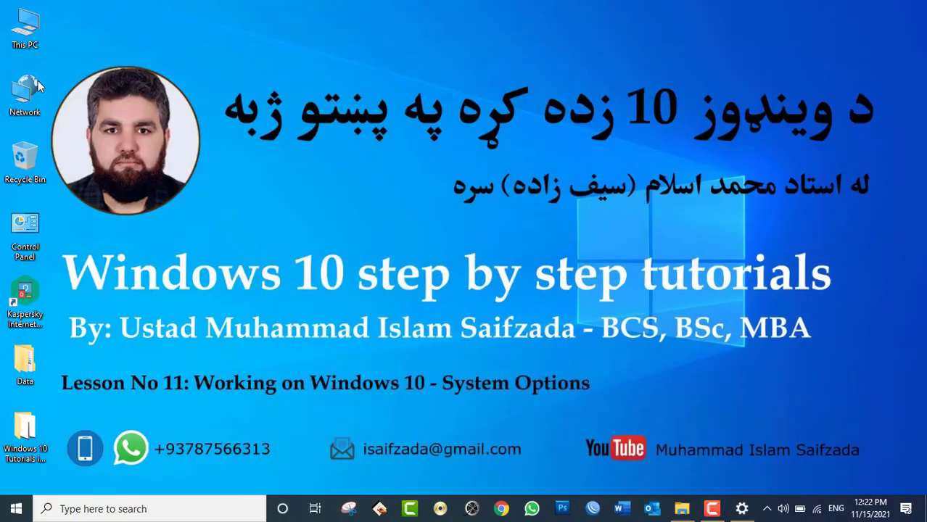
pyautogui.moveTo(24, 28); pyautogui.dragTo(199, 129)
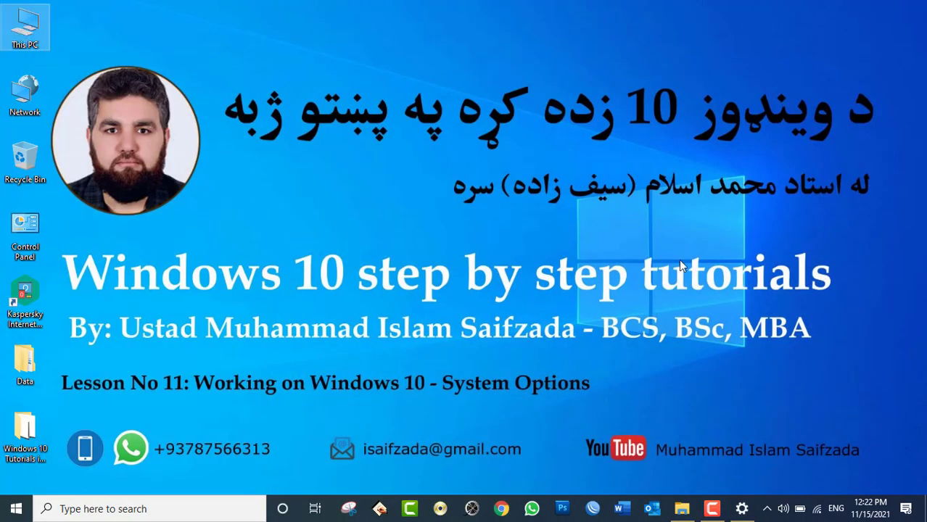
# Step: Restore Settings, set the display resolution to 800 × 600, keep the change and look at the desktop at that resolution
pyautogui.click(741, 509)
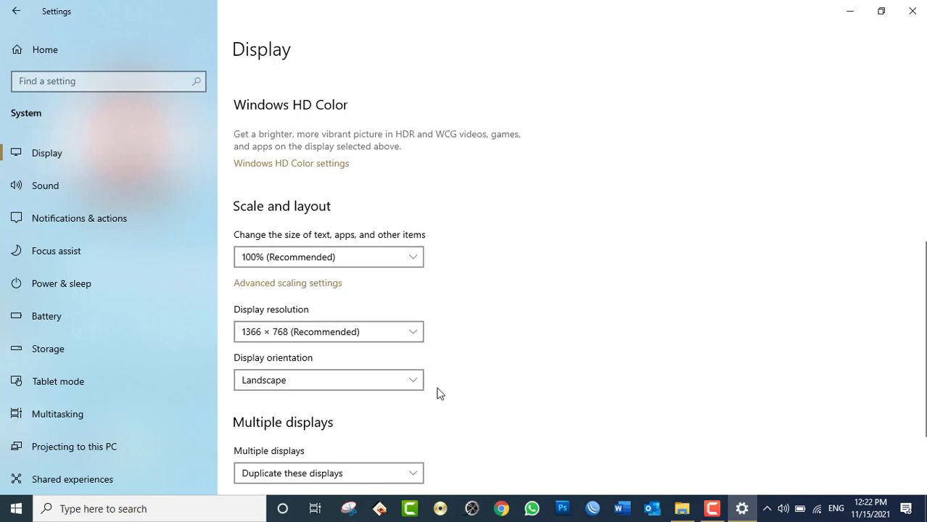
pyautogui.click(356, 333)
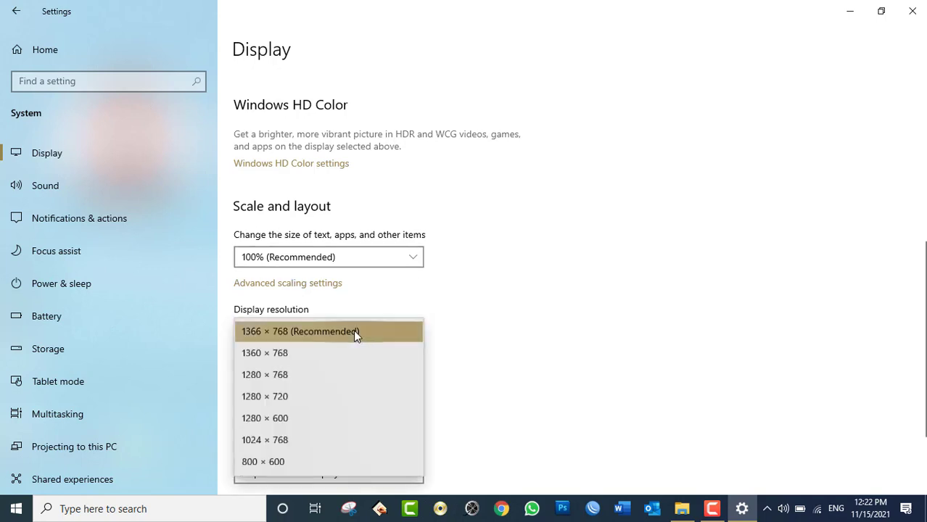
pyautogui.click(298, 463)
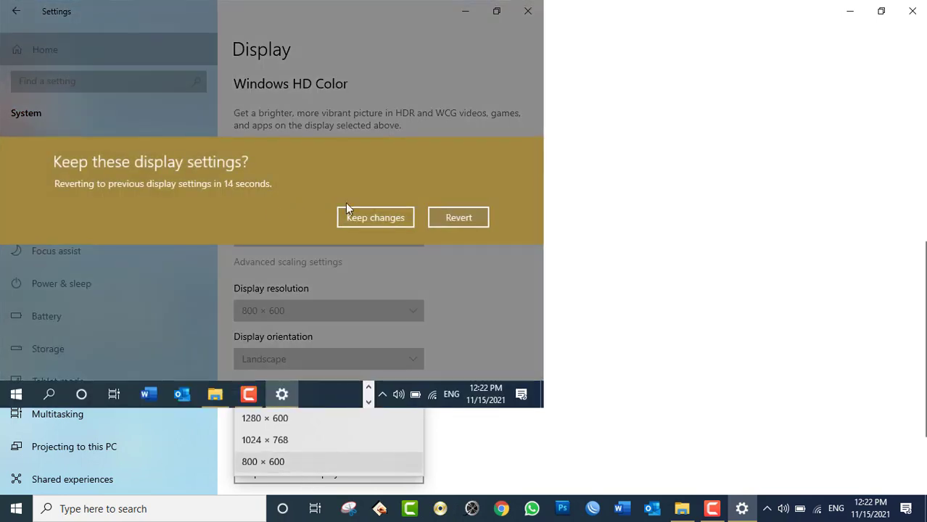
pyautogui.click(388, 216)
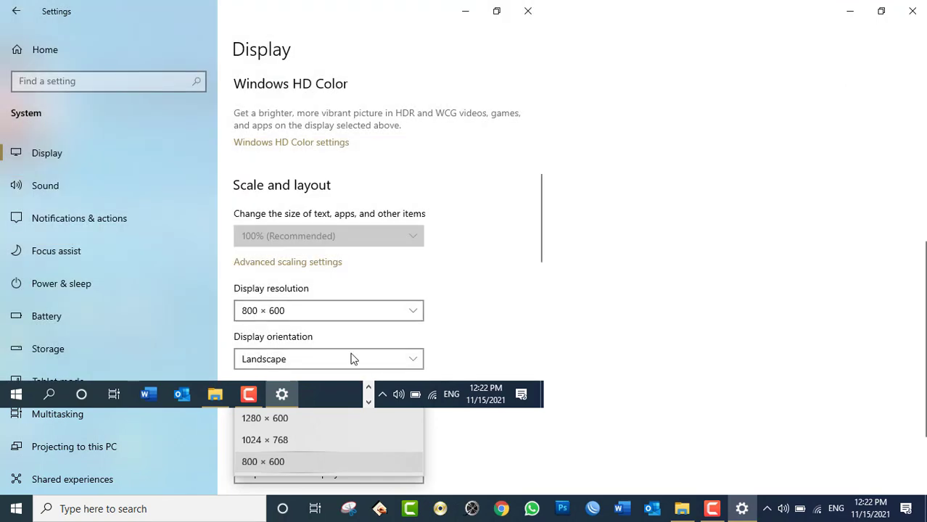
pyautogui.click(282, 395)
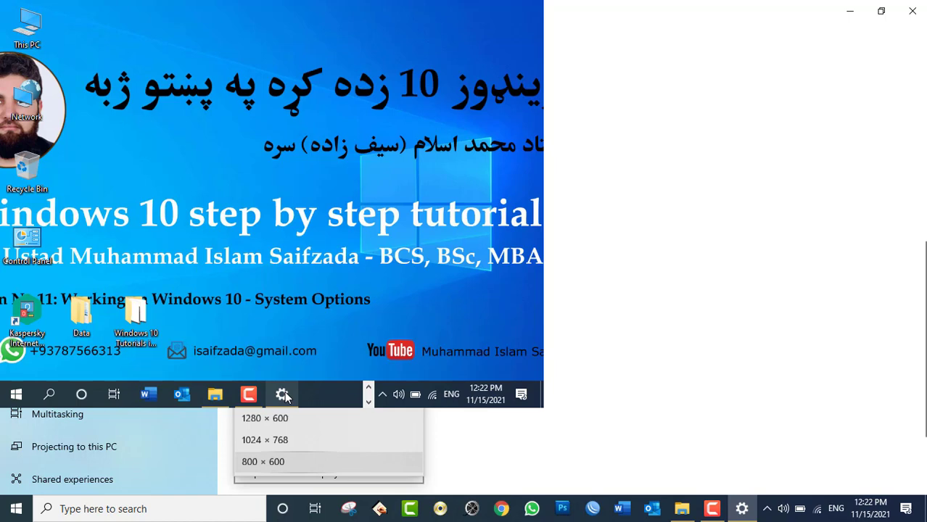
pyautogui.click(284, 395)
# Step: Set the display resolution back to 1366 × 768 (Recommended), keep the change and glance at the desktop
pyautogui.scroll(-5, 285, 160)
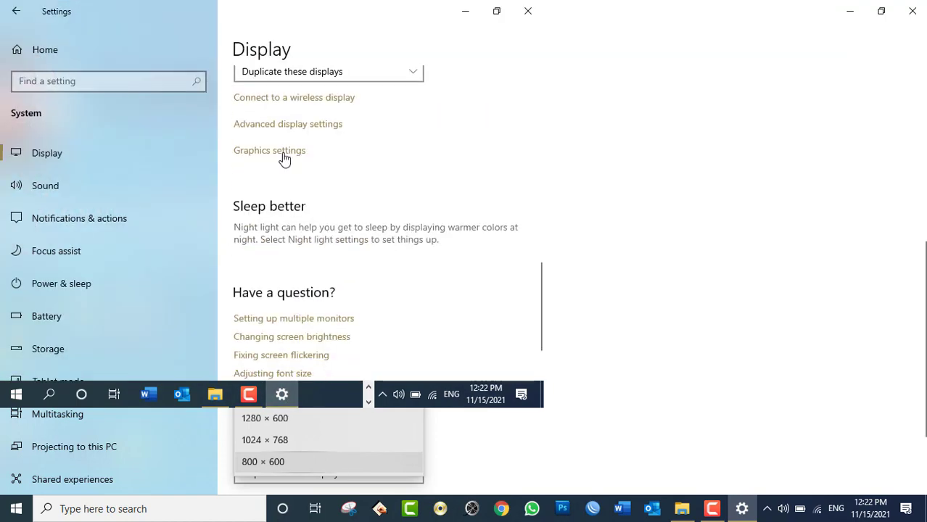
pyautogui.scroll(5, 284, 159)
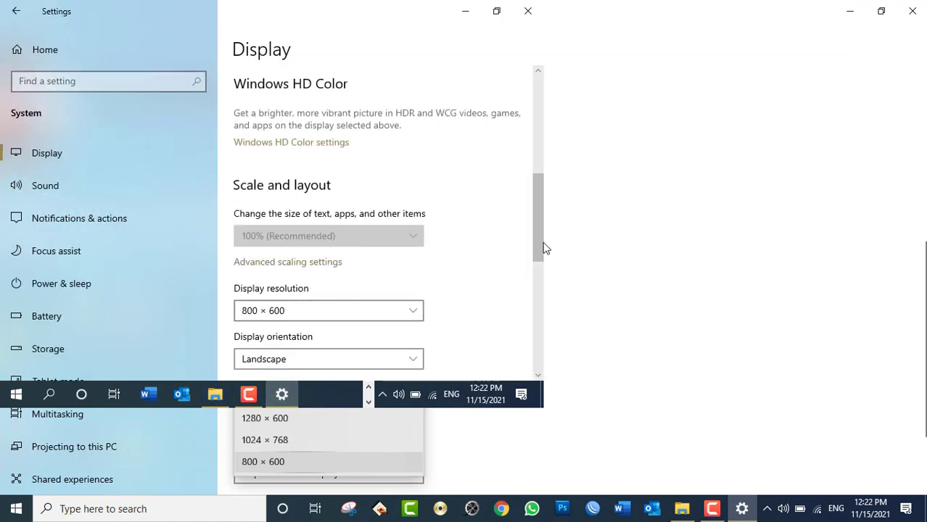
pyautogui.scroll(-3, 545, 248)
pyautogui.click(313, 190)
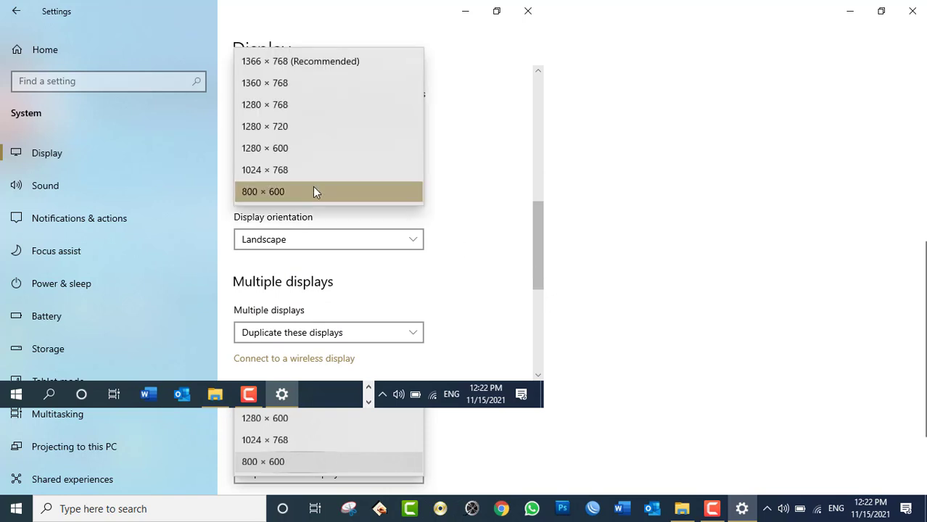
pyautogui.click(288, 62)
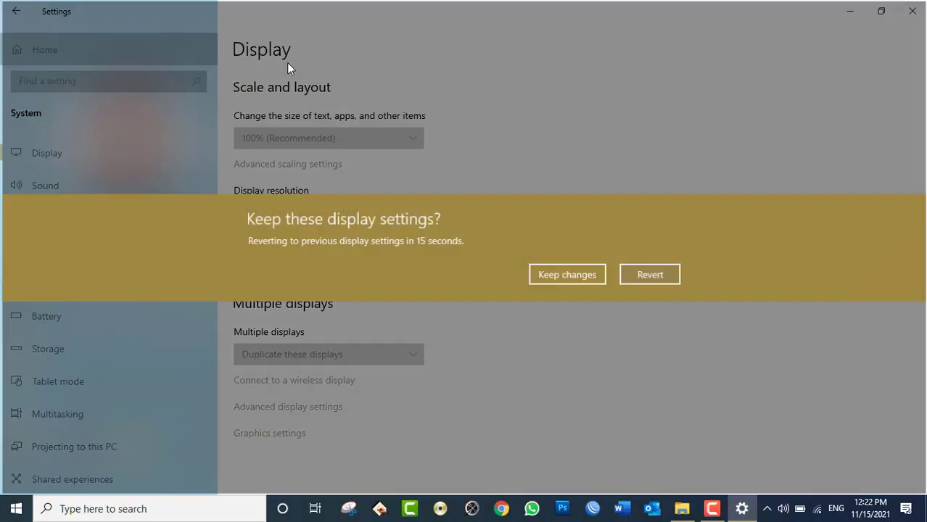
pyautogui.click(568, 276)
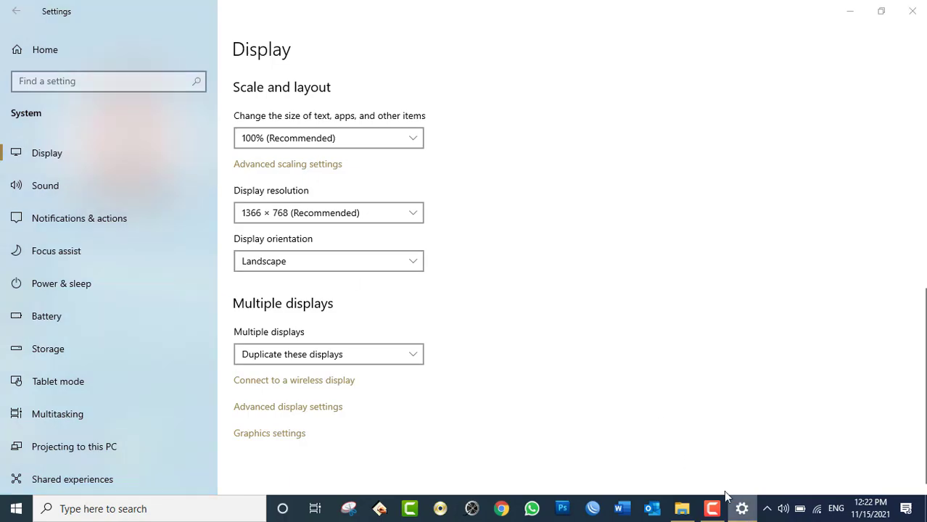
pyautogui.click(740, 507)
pyautogui.click(741, 508)
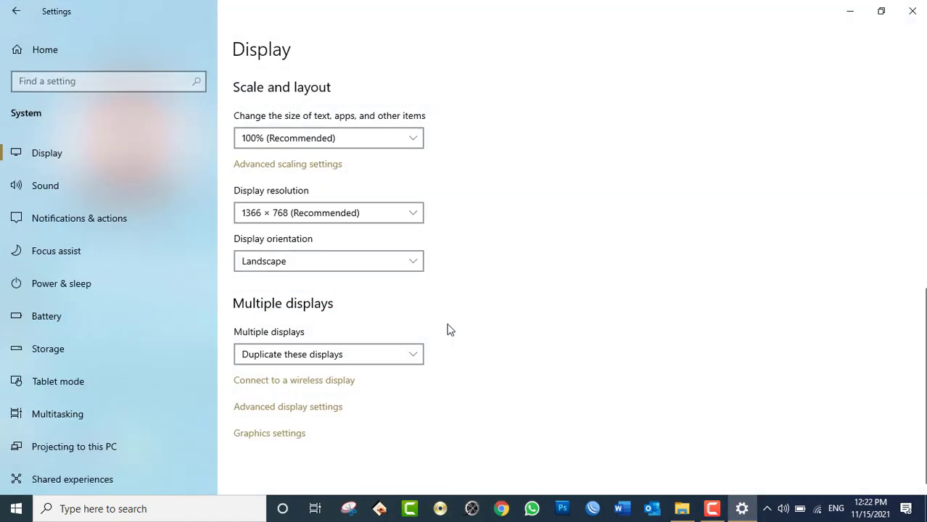
# Step: Try the Portrait display orientation and return to the Scale and layout options
pyautogui.click(311, 266)
pyautogui.click(288, 284)
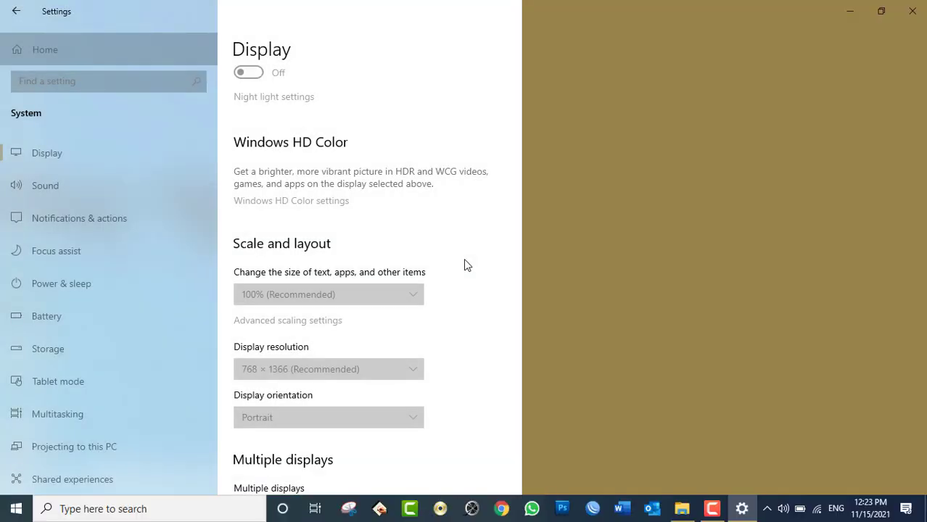
pyautogui.scroll(-5, 359, 354)
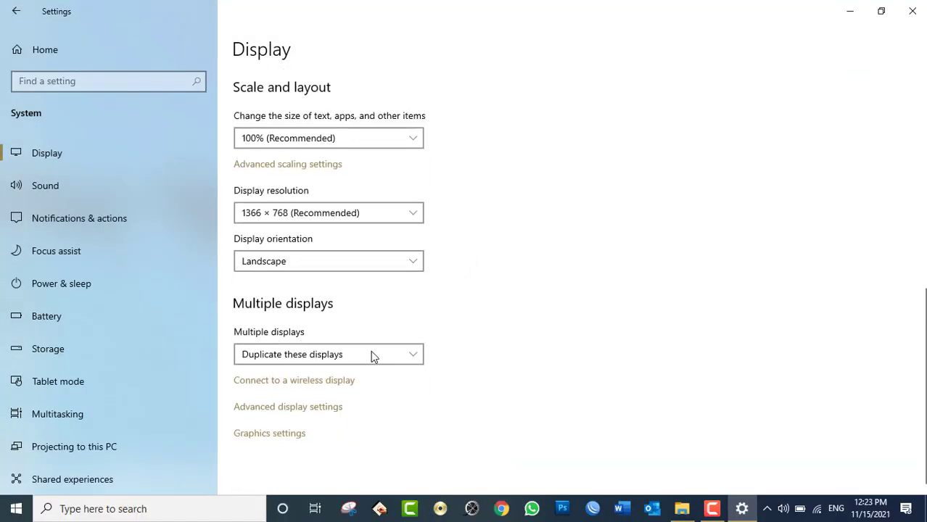
# Step: Try the Landscape (flipped) display orientation, revert it, and bring up the desktop's context menu
pyautogui.click(298, 262)
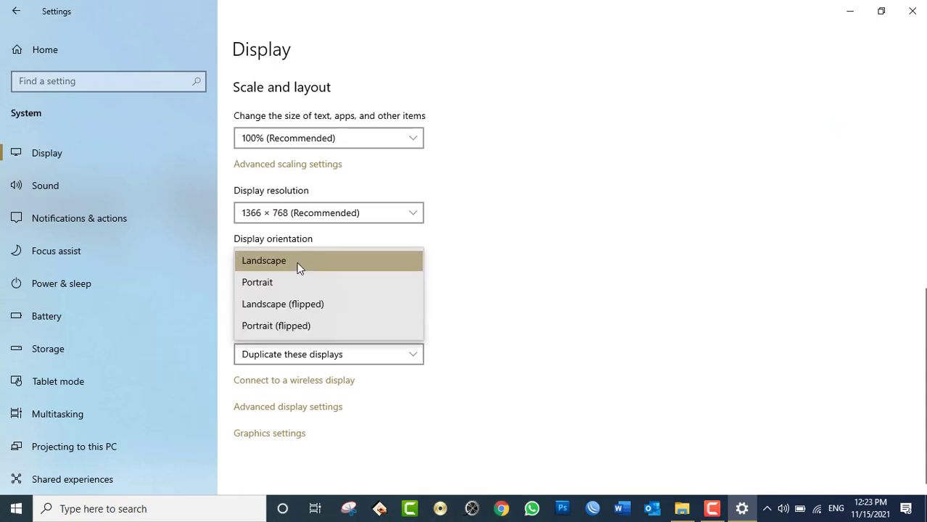
pyautogui.click(280, 303)
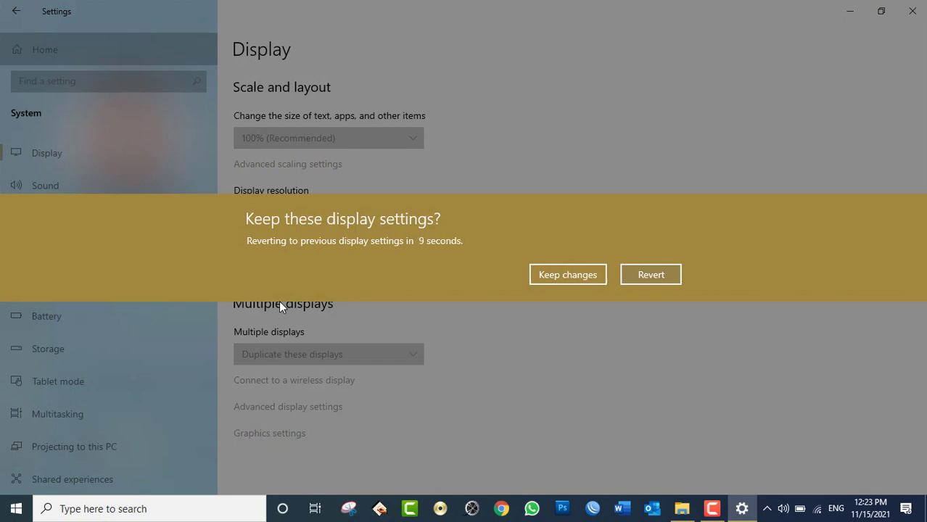
pyautogui.press('Return')
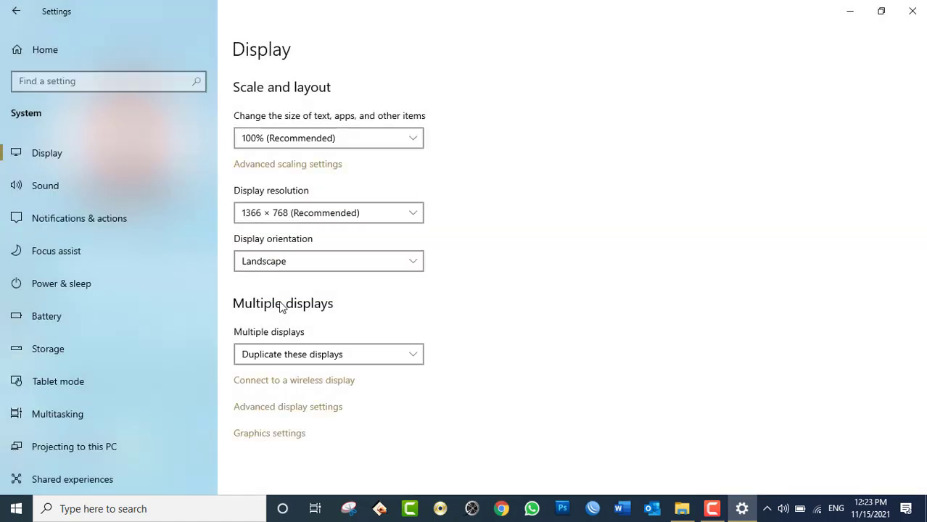
pyautogui.click(742, 508)
pyautogui.rightClick(415, 75)
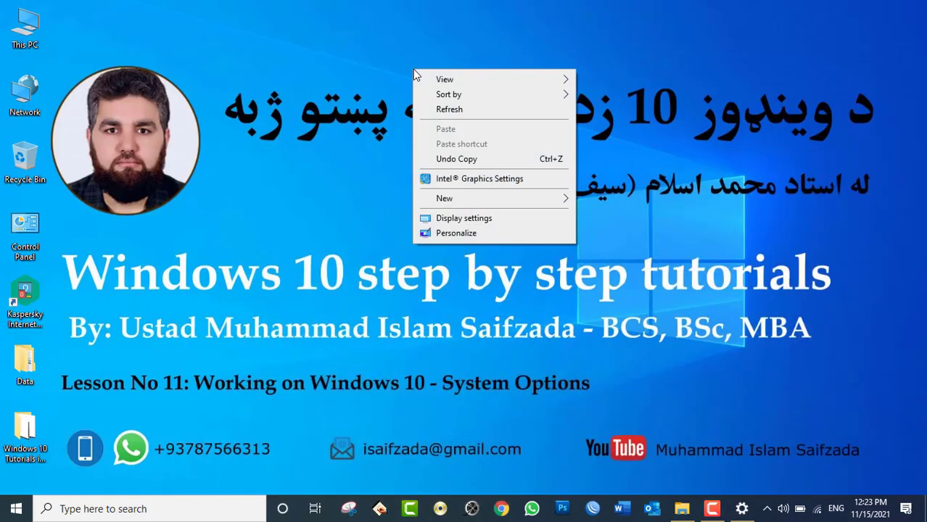
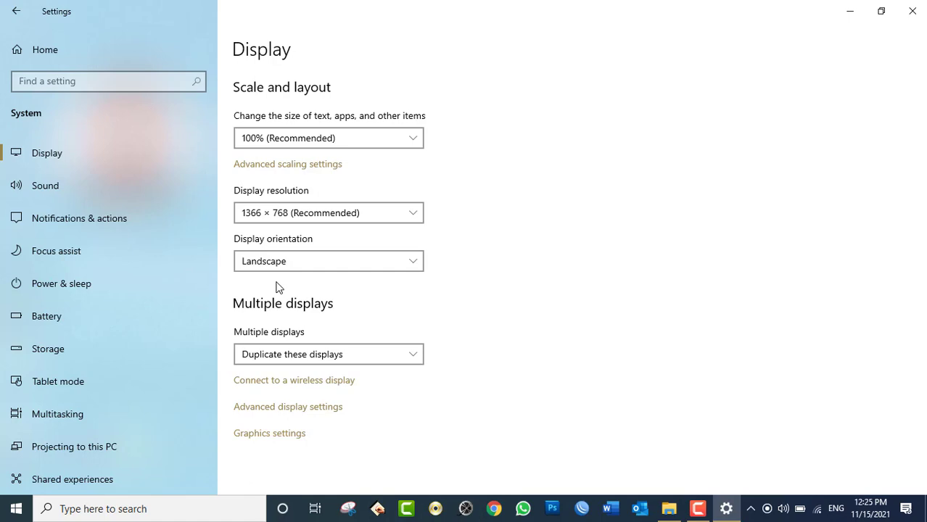
# Step: Run osk to look at the On-Screen Keyboard, minimise it, and open the Project options for multiple displays
pyautogui.press('super+r')
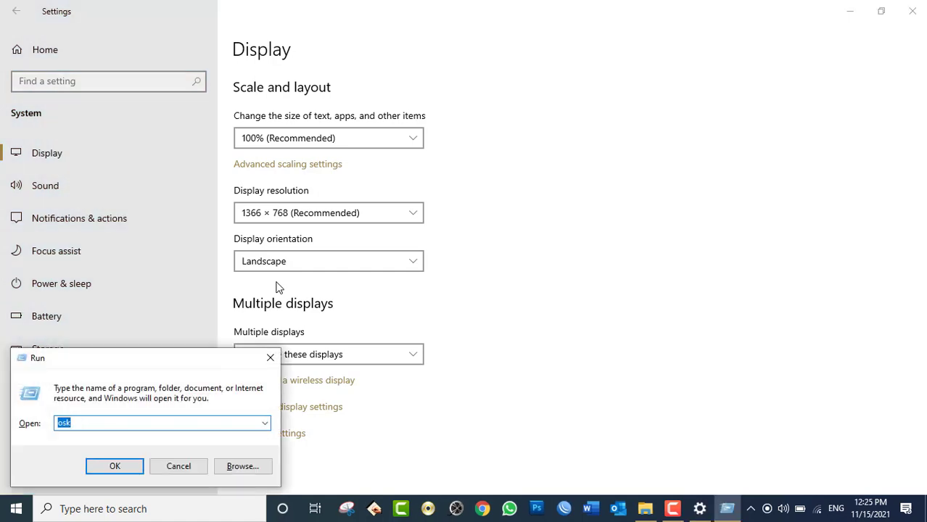
pyautogui.press('Return')
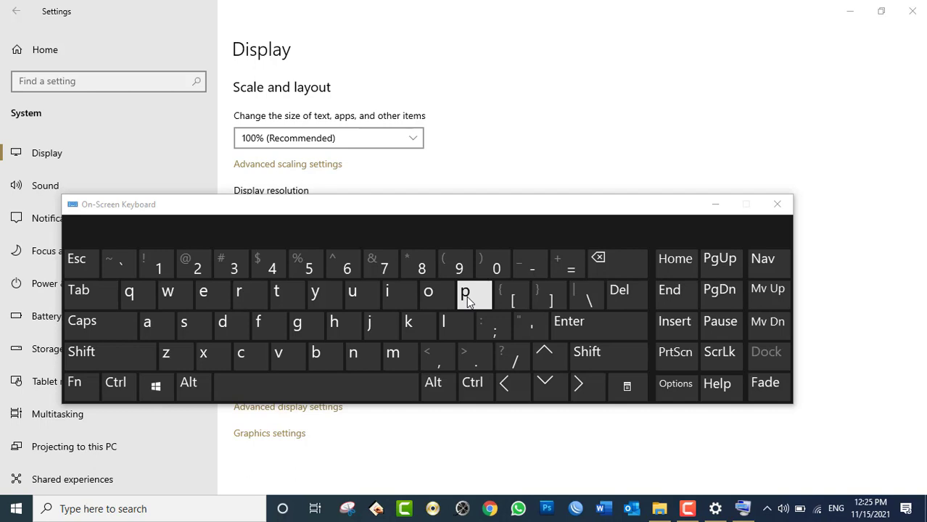
pyautogui.click(715, 204)
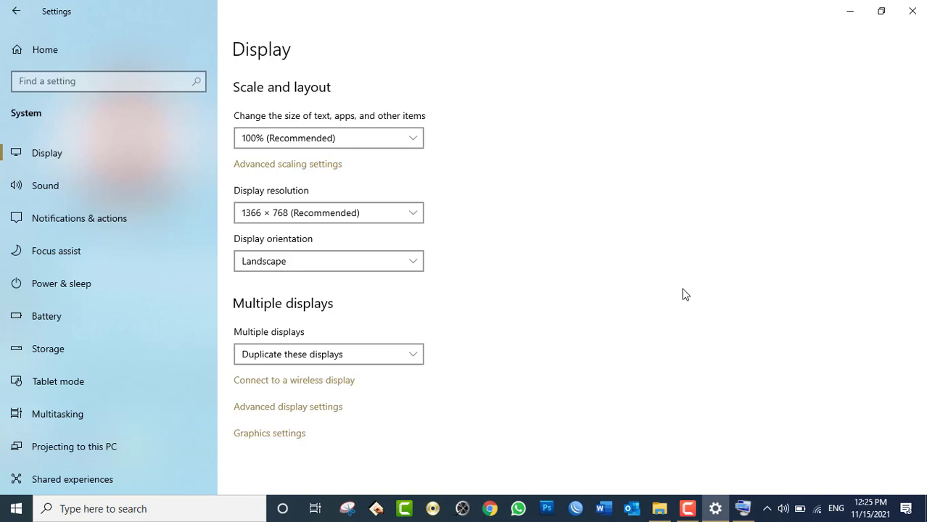
pyautogui.press('super+p')
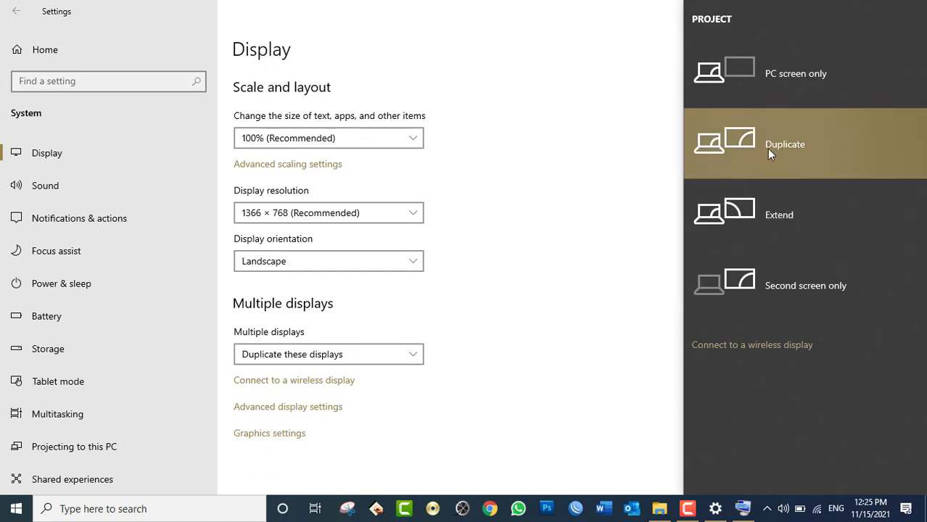
# Step: Try the PC screen only projection mode, return to Duplicate and dismiss the Project options
pyautogui.click(770, 89)
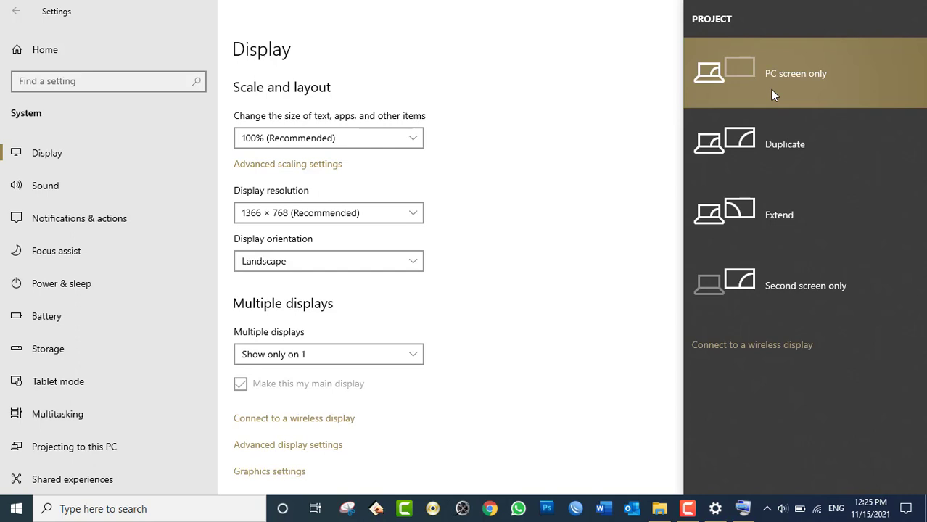
pyautogui.click(759, 155)
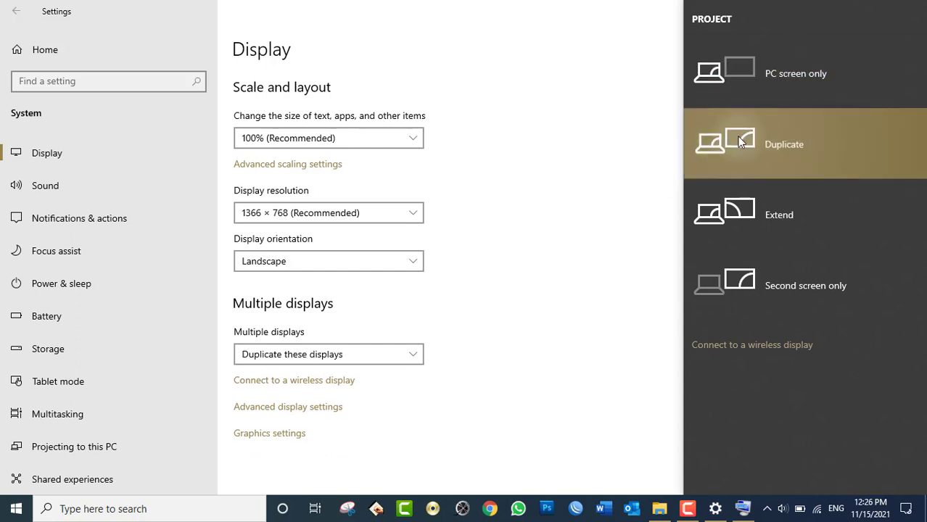
pyautogui.click(709, 142)
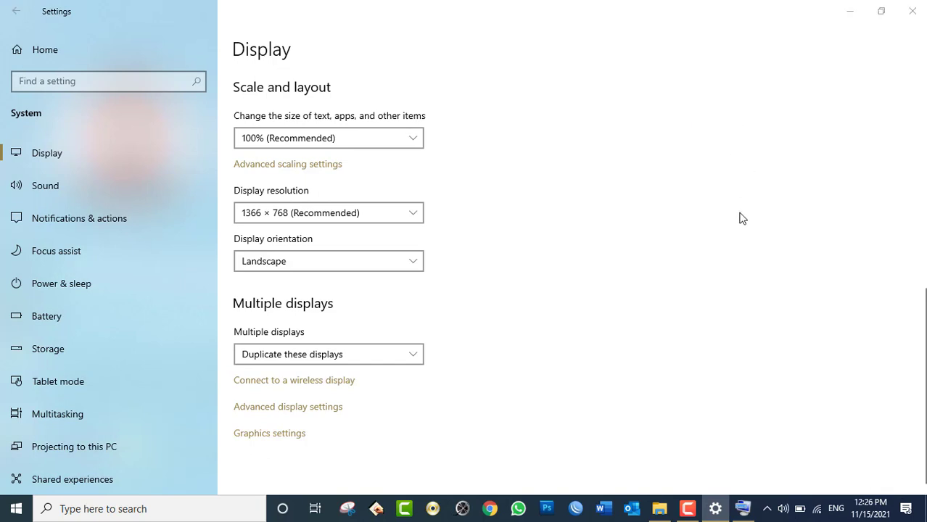
# Step: Try the Extend projection mode, moving the Settings window on the extended desktop and maximising it
pyautogui.press('super+p')
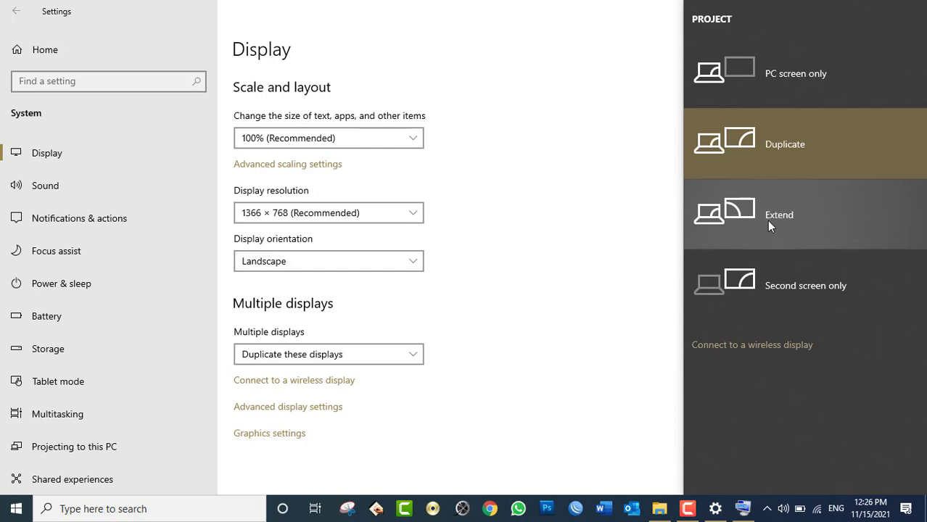
pyautogui.click(769, 222)
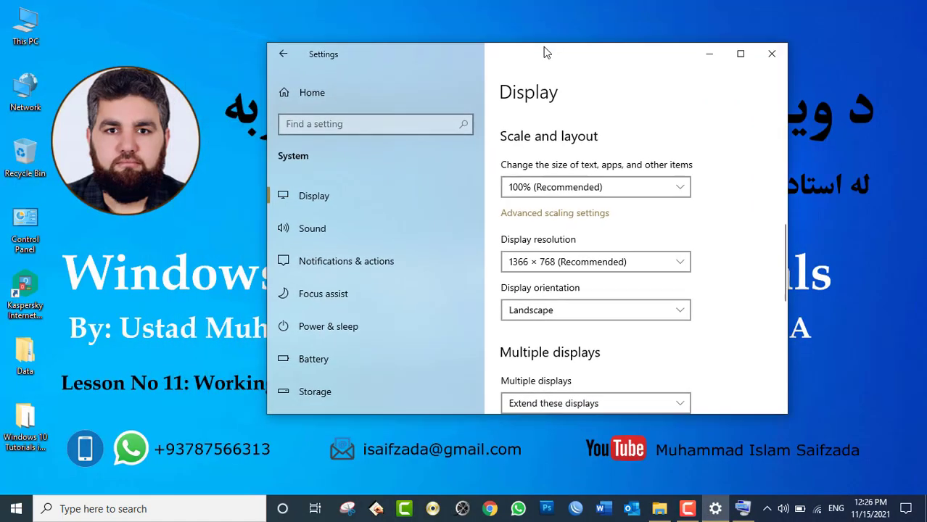
pyautogui.moveTo(547, 52); pyautogui.dragTo(504, 35)
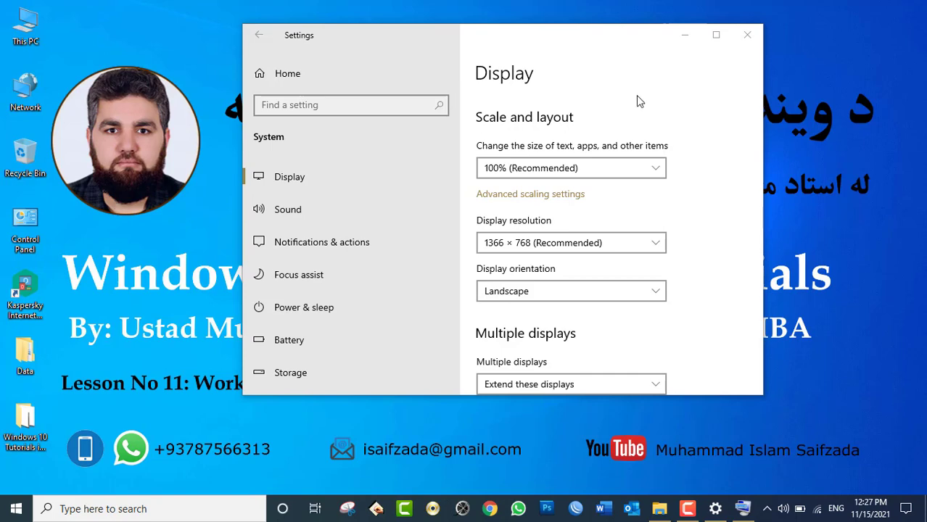
pyautogui.click(716, 35)
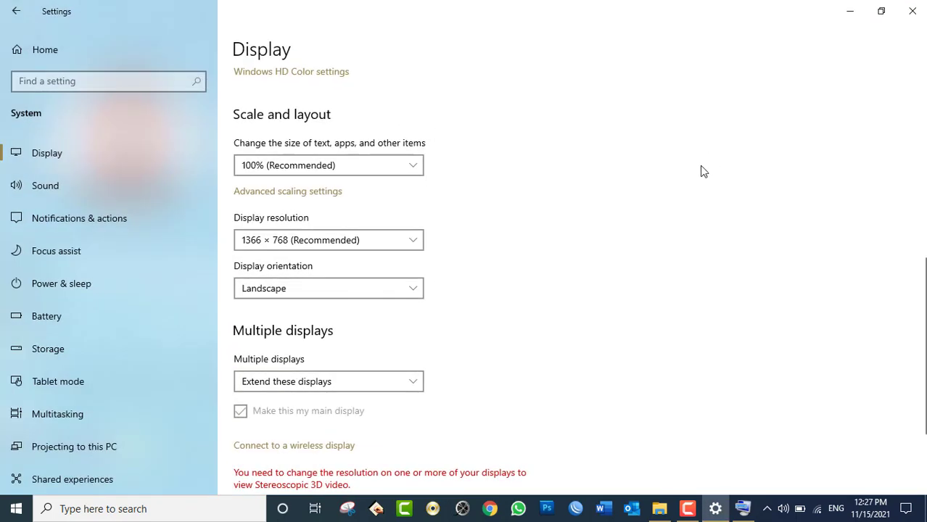
# Step: Switch the projection mode to Duplicate, try Second screen only, and check the Project options before dismissing them
pyautogui.press('super+p')
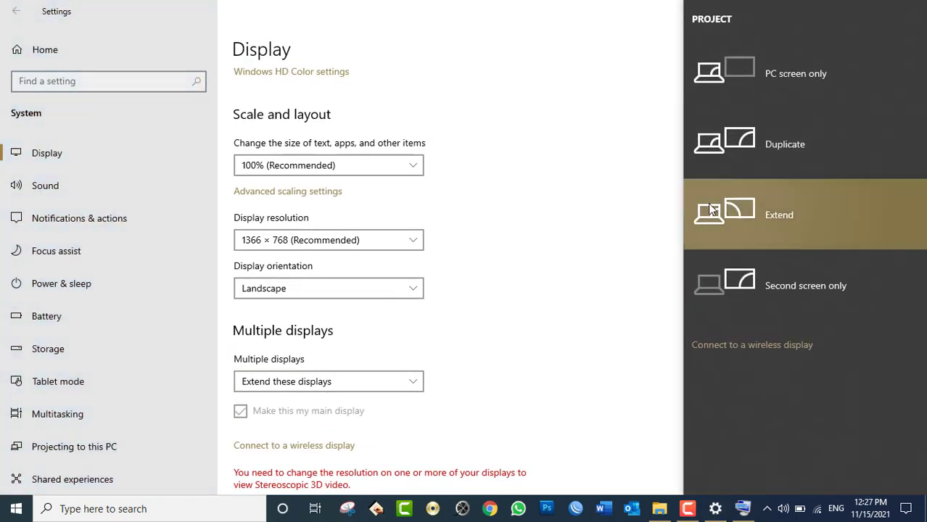
pyautogui.click(779, 147)
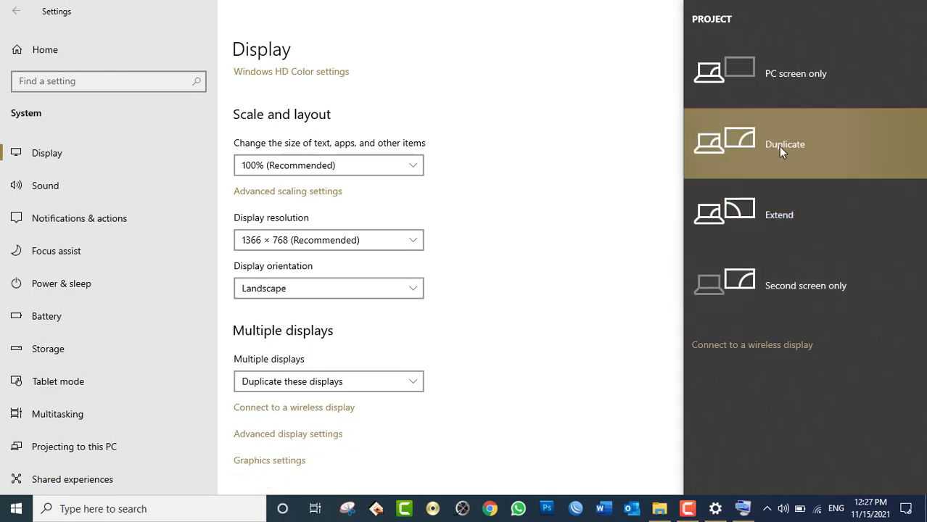
pyautogui.click(829, 289)
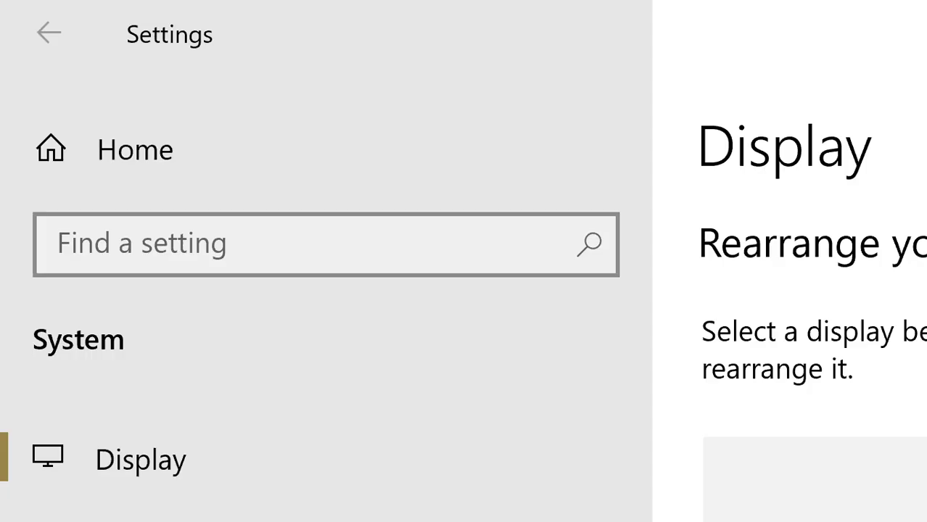
pyautogui.press('super+p')
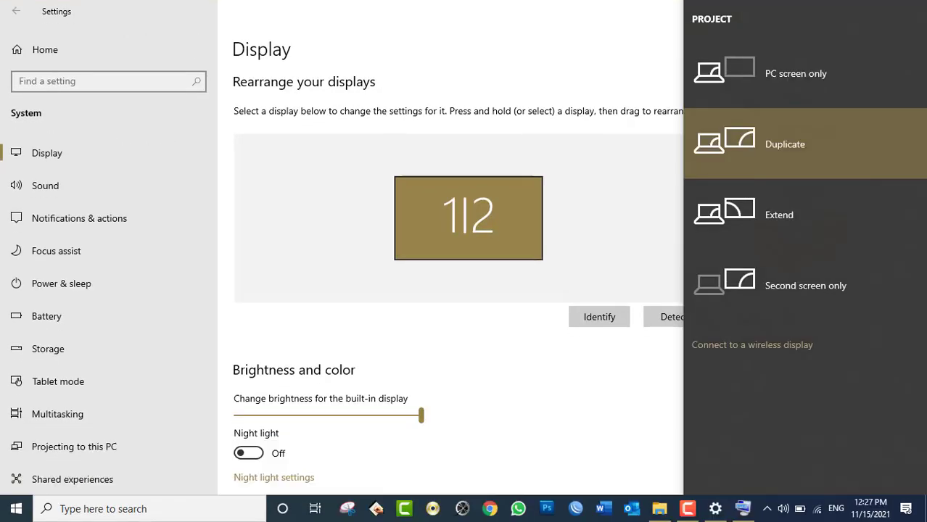
pyautogui.click(362, 9)
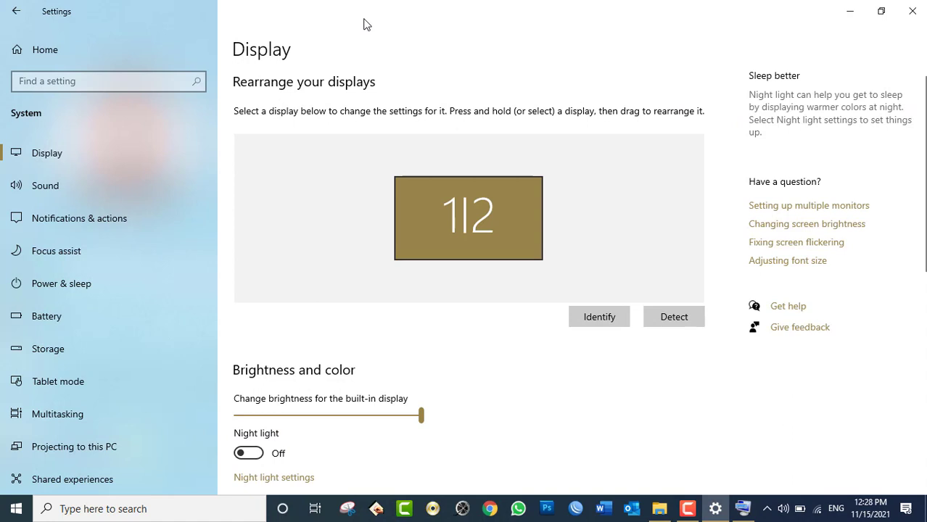
# Step: Look through the Multiple displays choices in the Display settings and keep Duplicate these displays
pyautogui.scroll(-5, 410, 218)
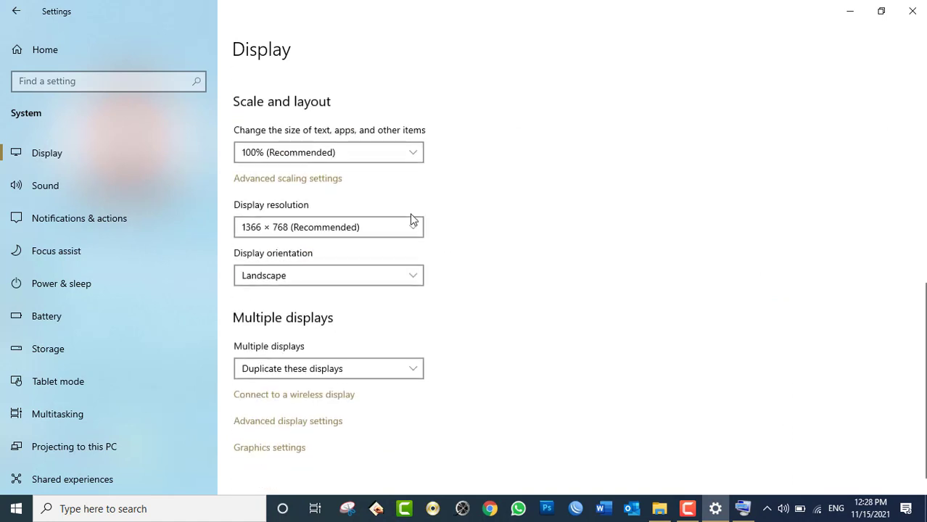
pyautogui.scroll(-1, 411, 218)
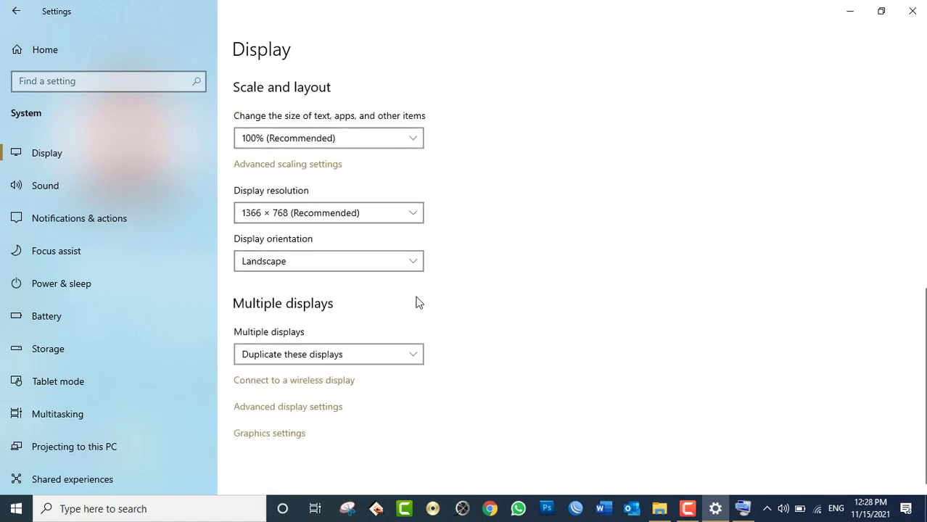
pyautogui.click(270, 356)
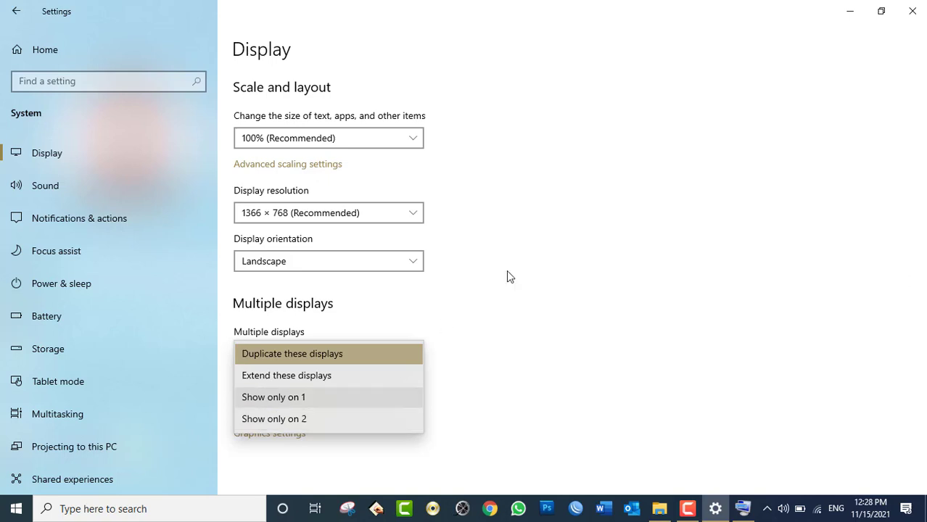
pyautogui.click(350, 356)
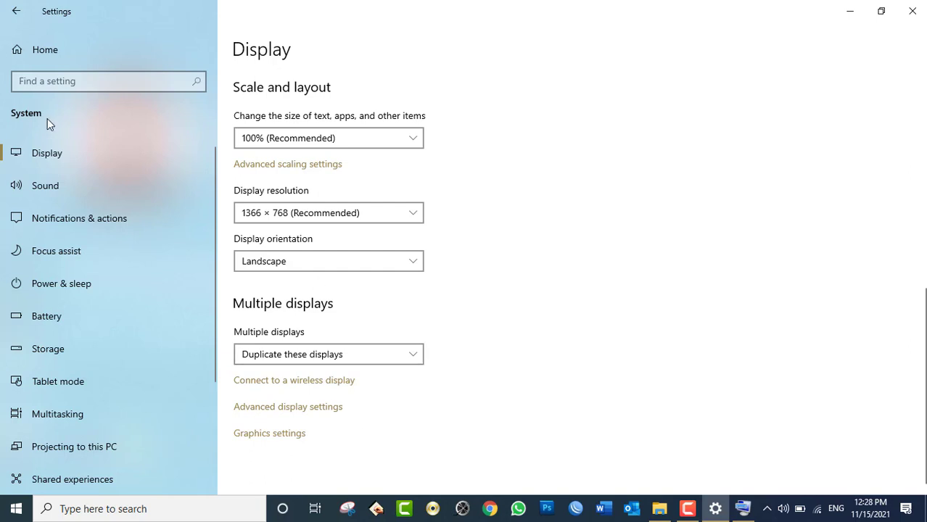
# Step: In the Sound settings, lower the master volume to 36 and check it against the system volume control
pyautogui.click(46, 197)
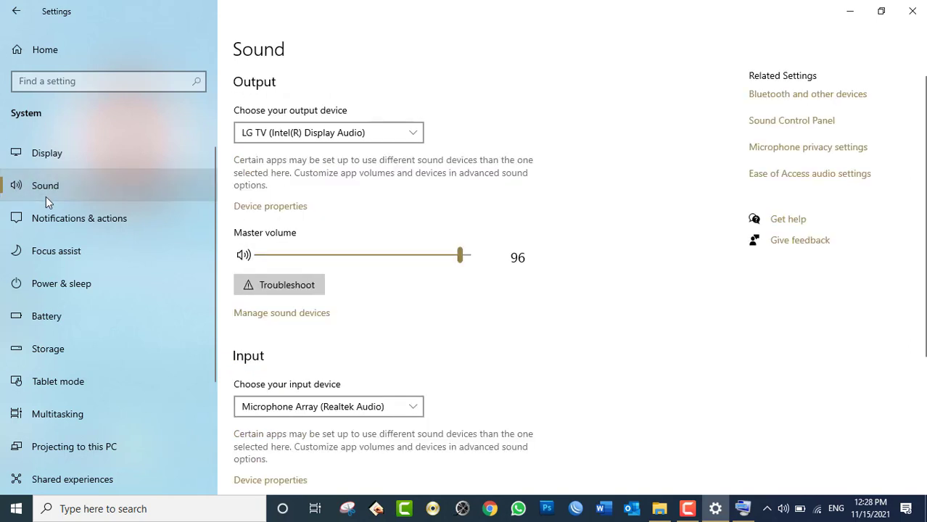
pyautogui.click(784, 509)
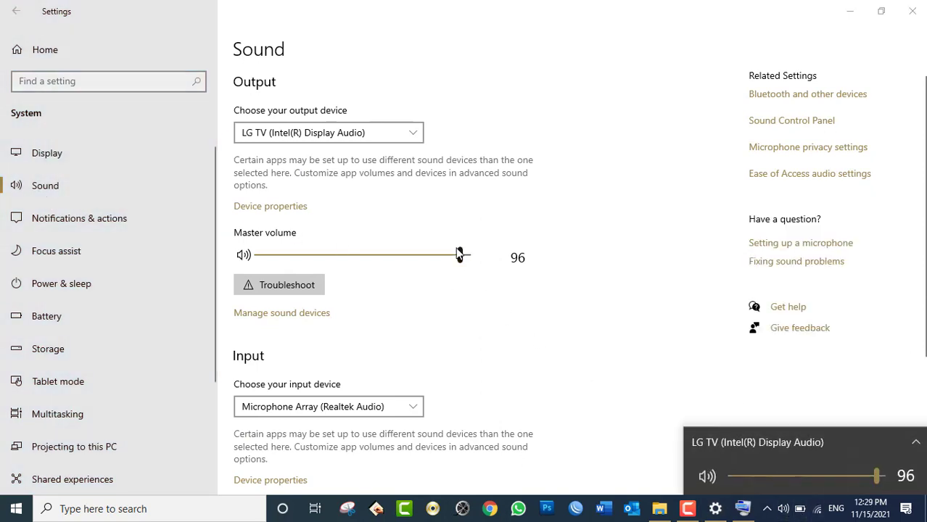
pyautogui.moveTo(461, 262); pyautogui.dragTo(332, 266)
pyautogui.click(785, 508)
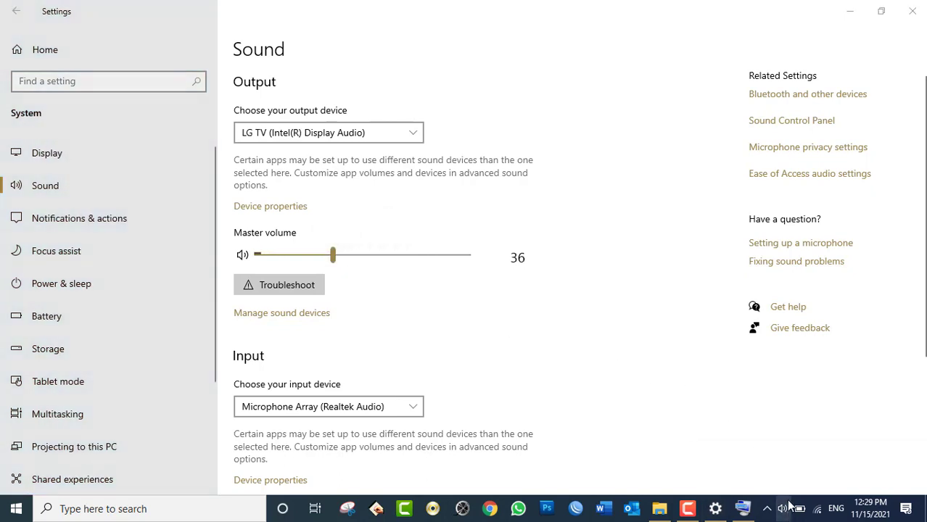
pyautogui.click(608, 45)
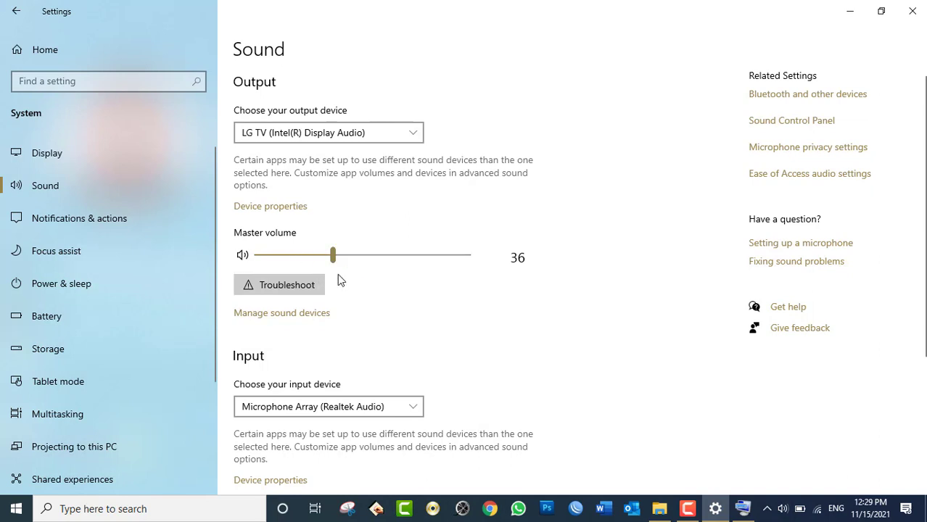
# Step: Review the sound settings, try Speakers / Headphones (Realtek Audio) as output device, and return to LG TV (Intel(R) Display Audio)
pyautogui.scroll(-3, 452, 273)
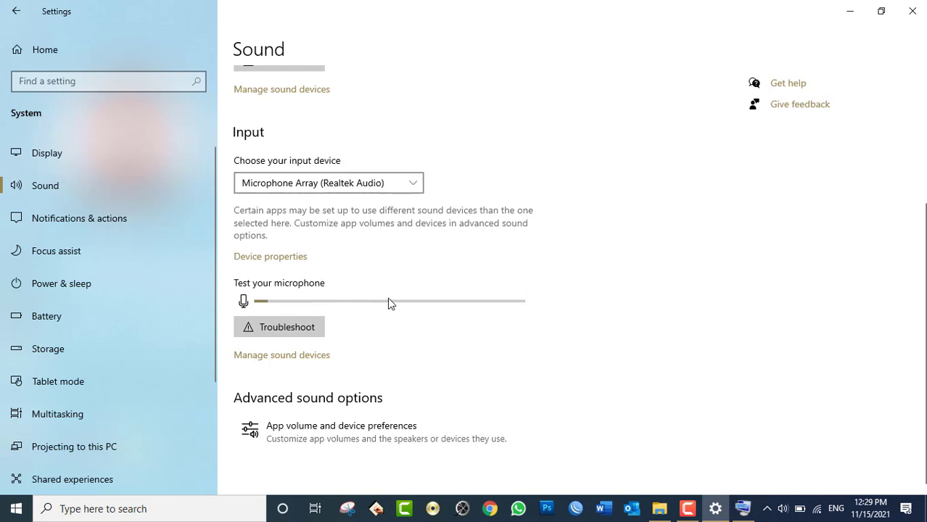
pyautogui.scroll(3, 546, 214)
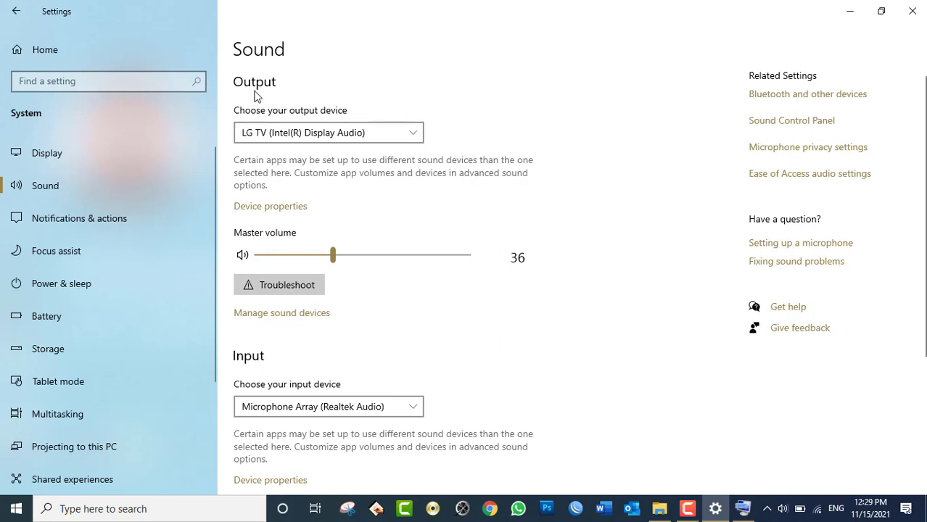
pyautogui.click(269, 132)
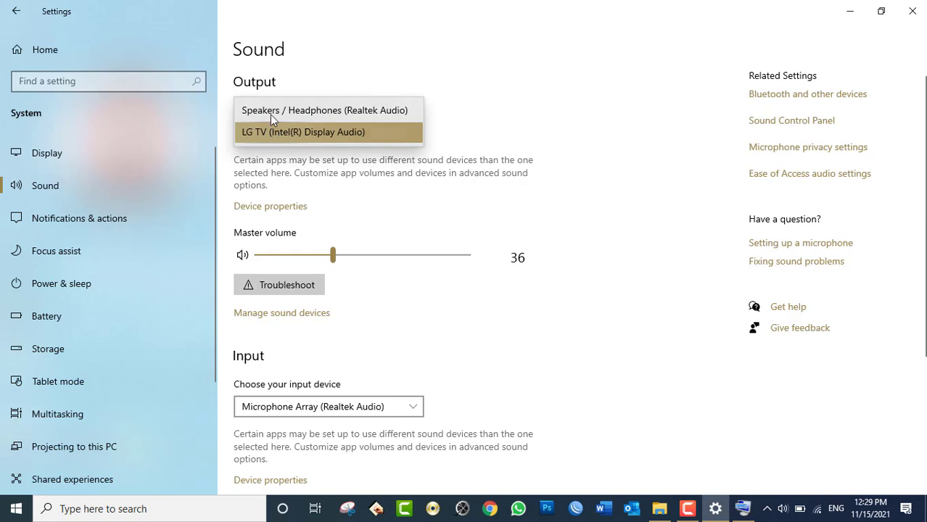
pyautogui.click(272, 116)
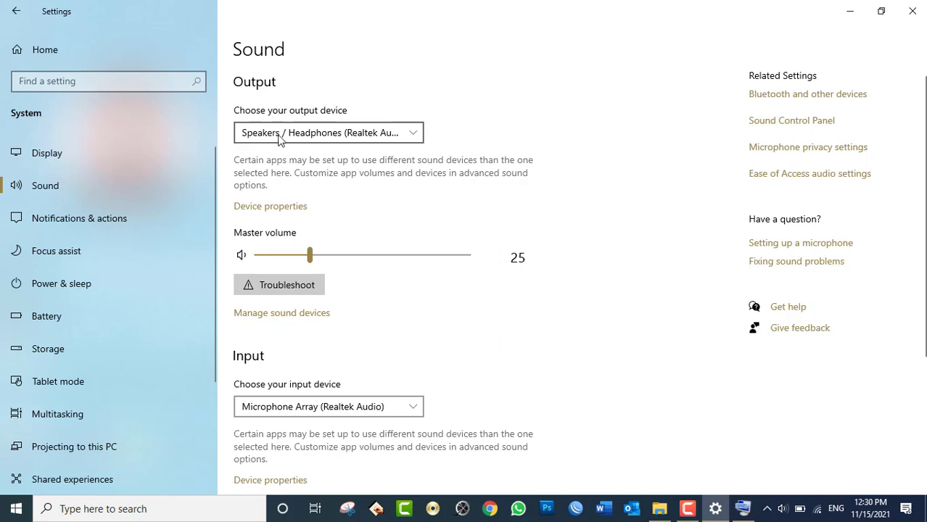
pyautogui.click(279, 137)
pyautogui.click(281, 156)
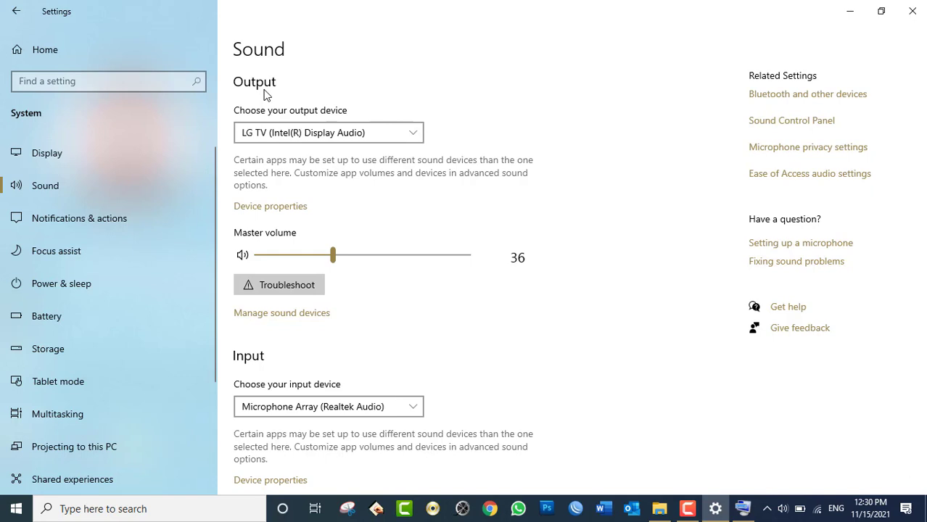
pyautogui.scroll(-3, 613, 182)
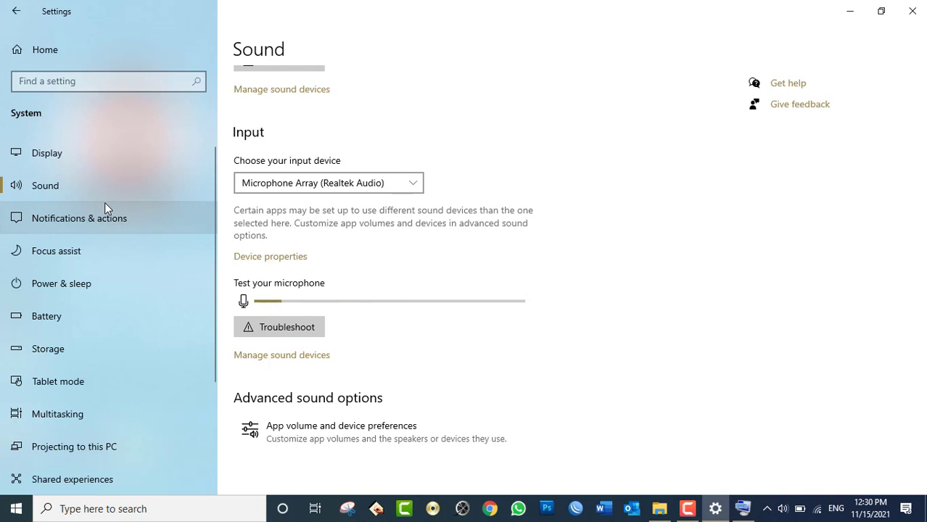
# Step: Open the Notifications & actions settings and switch notifications from apps and other senders off and back on
pyautogui.click(107, 221)
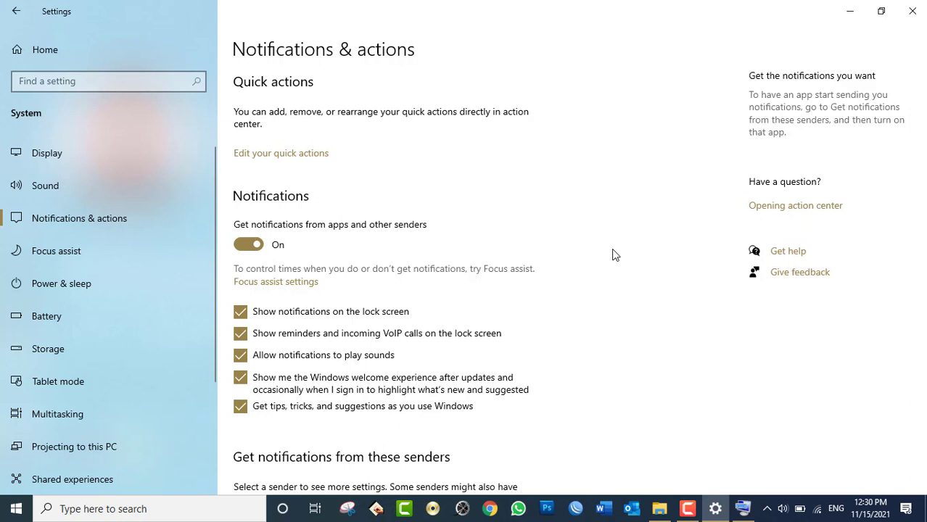
pyautogui.click(244, 250)
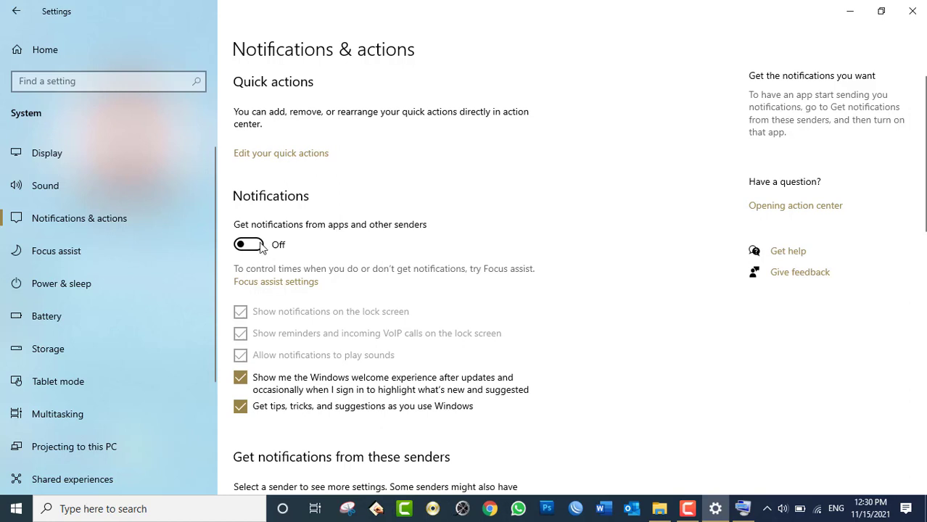
pyautogui.click(259, 247)
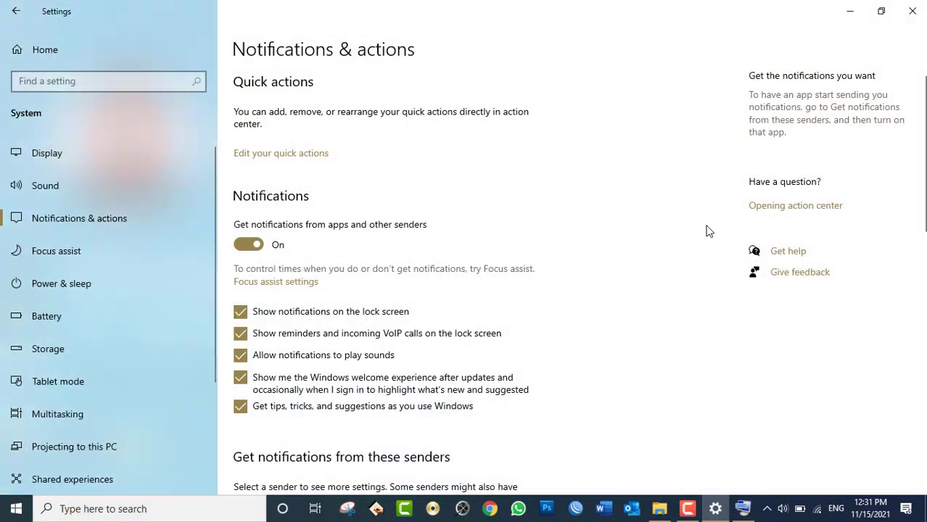
# Step: Bring up the On-Screen Keyboard and close it
pyautogui.press('ctrl+super+o')
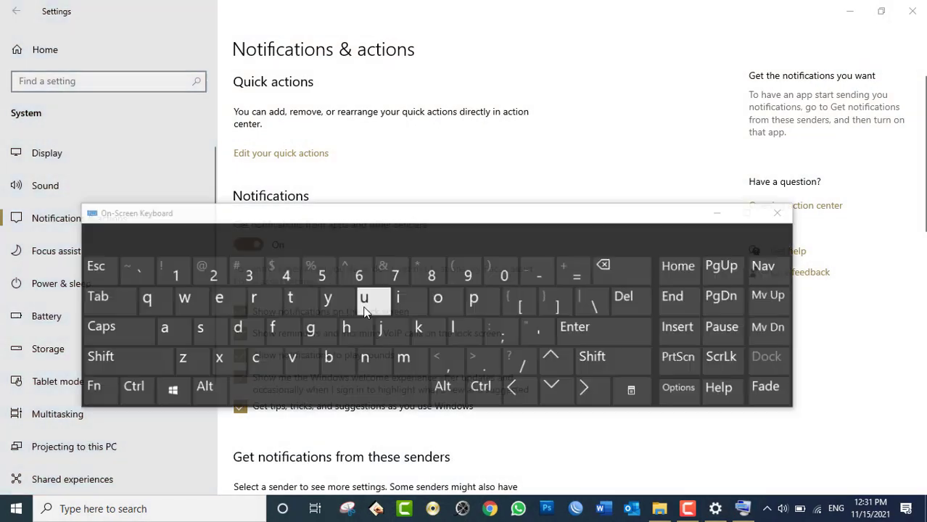
pyautogui.click(777, 212)
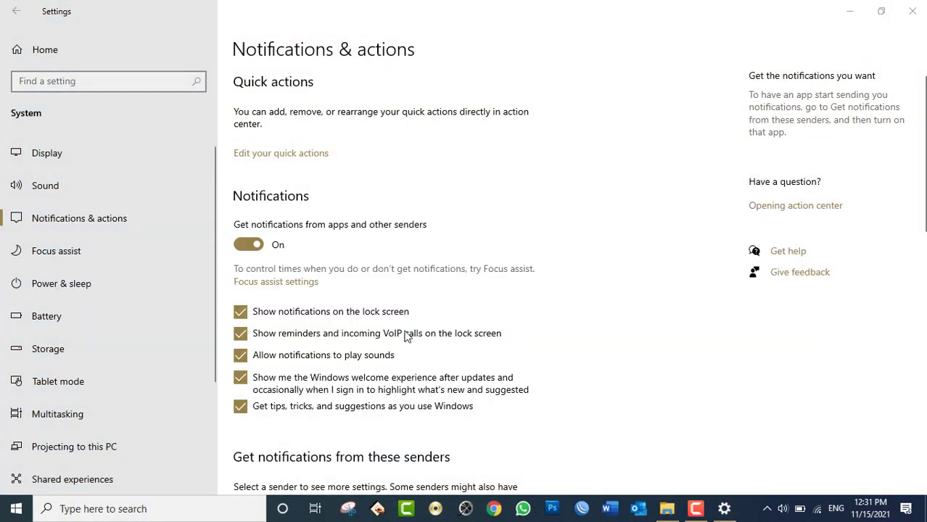
# Step: Try disabling lock screen notifications, reminders and incoming VoIP calls, and notification sounds, and enable all three again
pyautogui.click(335, 321)
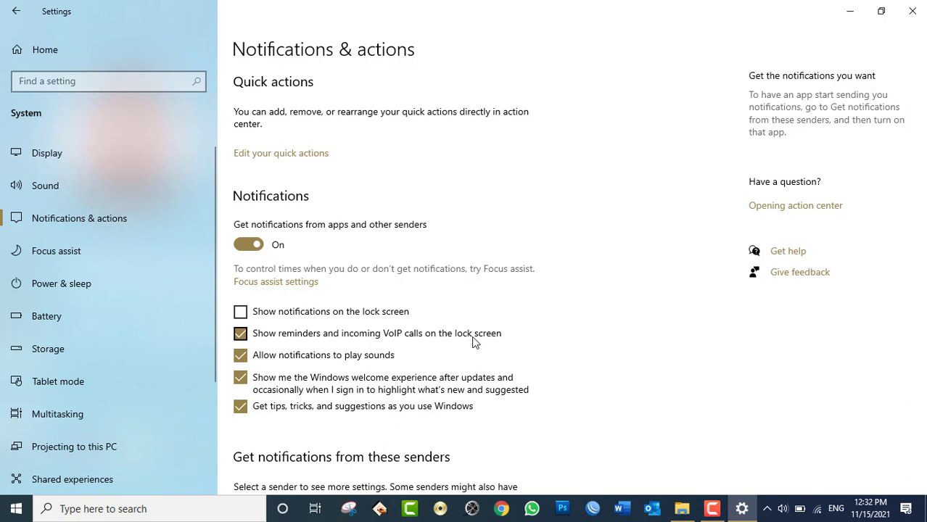
pyautogui.click(473, 335)
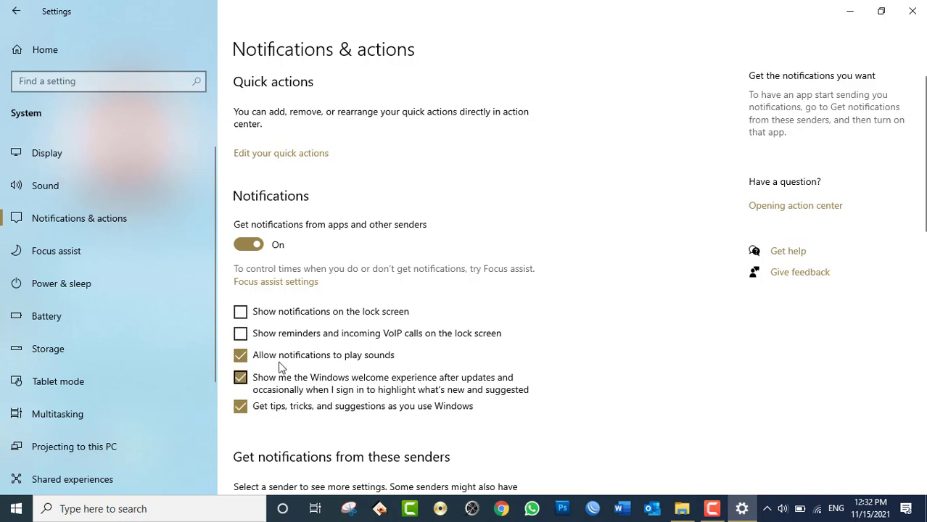
pyautogui.click(370, 361)
pyautogui.click(370, 360)
pyautogui.click(369, 334)
pyautogui.click(360, 313)
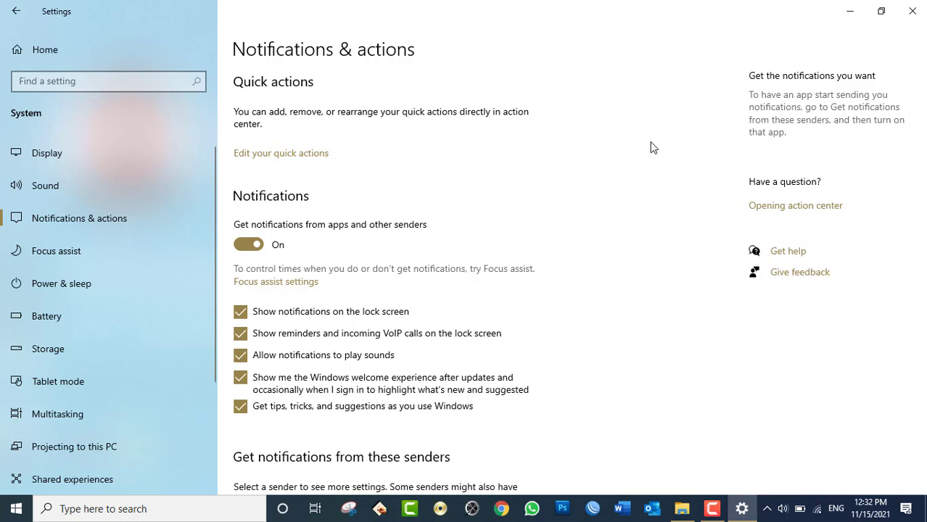
# Step: Toggle the tips, tricks, and suggestions option off and on, and look through the individual notification senders
pyautogui.click(310, 412)
pyautogui.click(310, 412)
pyautogui.scroll(-10, 593, 233)
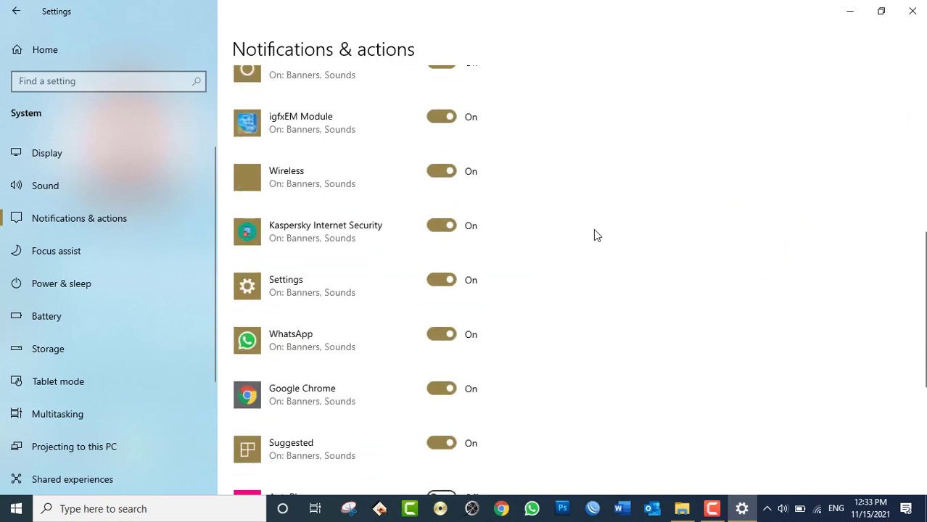
# Step: Review the individual notification senders and turn on notifications for AutoPlay
pyautogui.scroll(10, 610, 251)
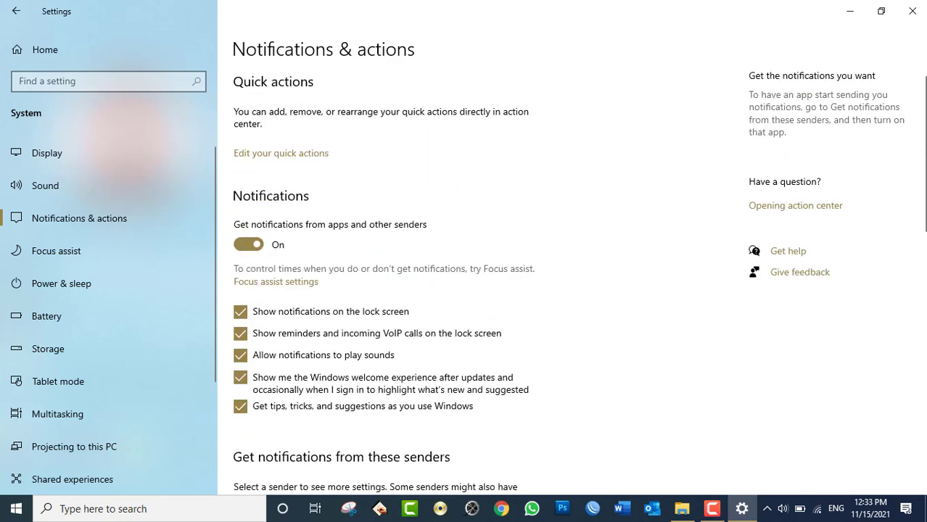
pyautogui.scroll(-1, 615, 252)
pyautogui.scroll(-5, 512, 386)
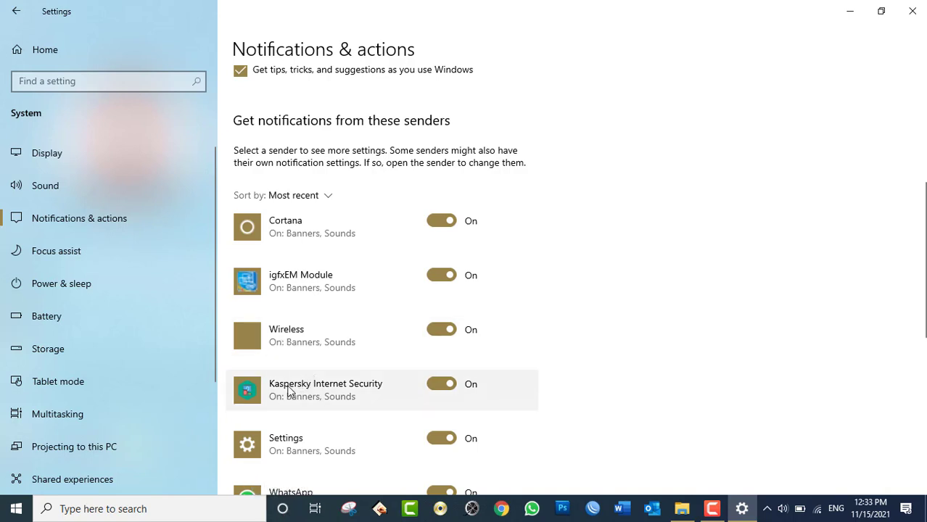
pyautogui.moveTo(922, 297); pyautogui.dragTo(923, 372)
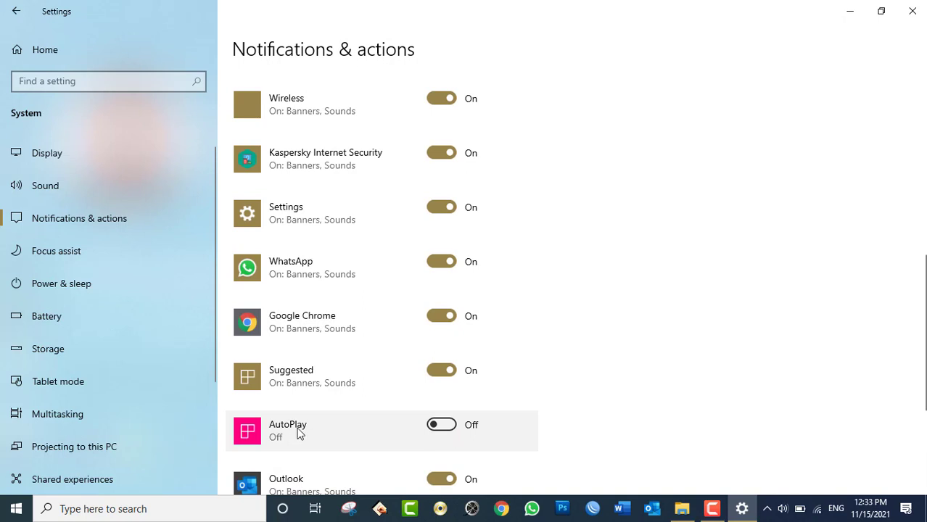
pyautogui.click(449, 428)
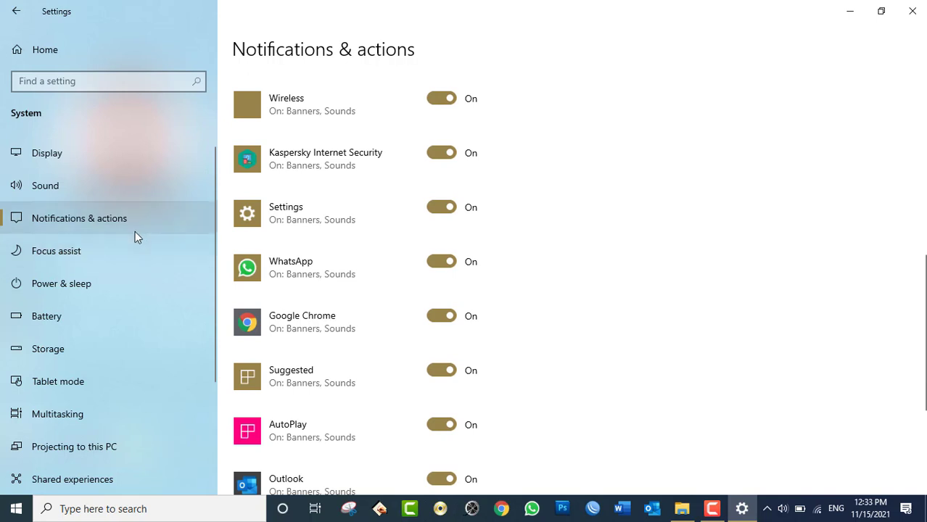
# Step: Open the Power & sleep settings and set the screen to turn off after 3 minutes on battery power
pyautogui.click(91, 283)
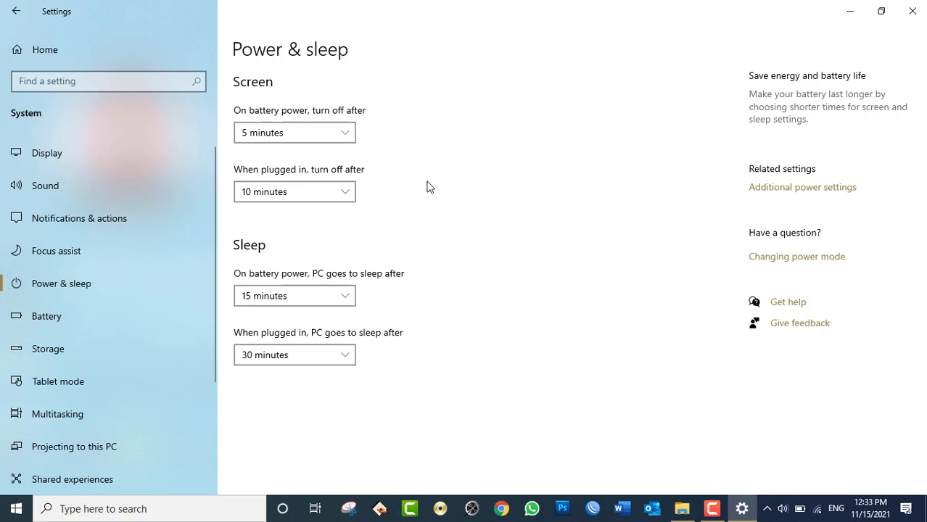
pyautogui.moveTo(752, 516)
pyautogui.click(306, 141)
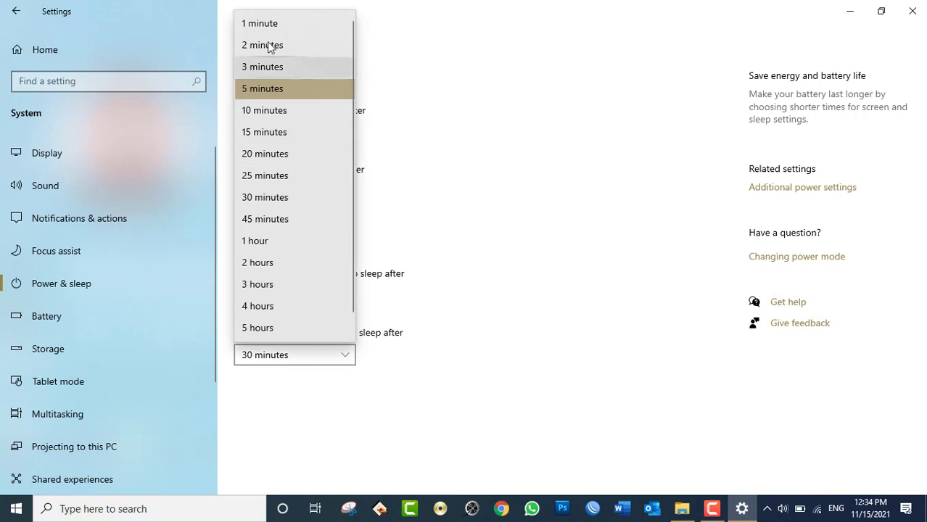
pyautogui.click(271, 70)
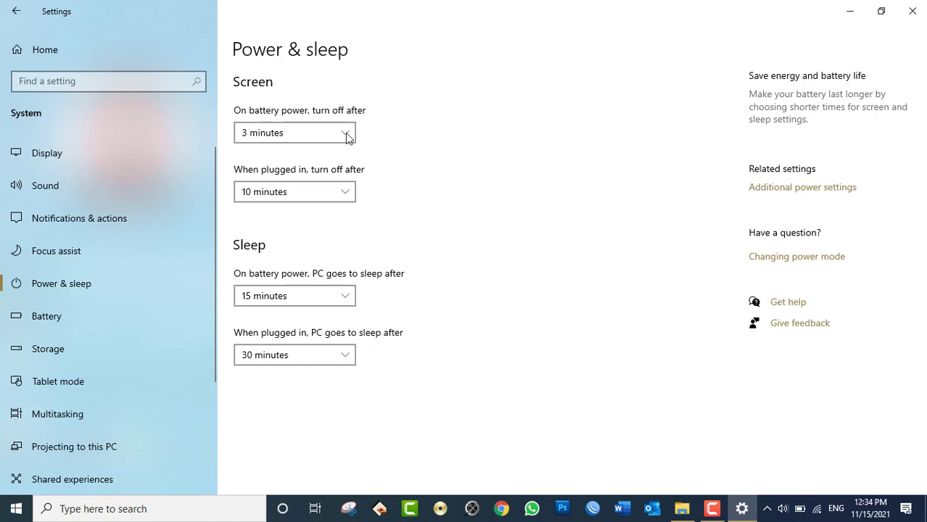
pyautogui.click(299, 131)
pyautogui.click(545, 84)
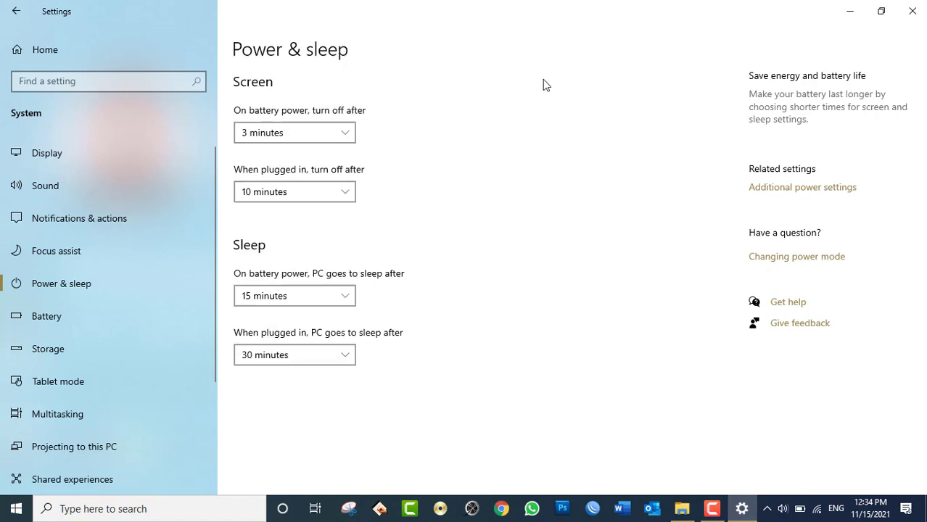
# Step: Set the battery-power screen timeout to 1 minute, and change it again to 5 minutes
pyautogui.click(314, 135)
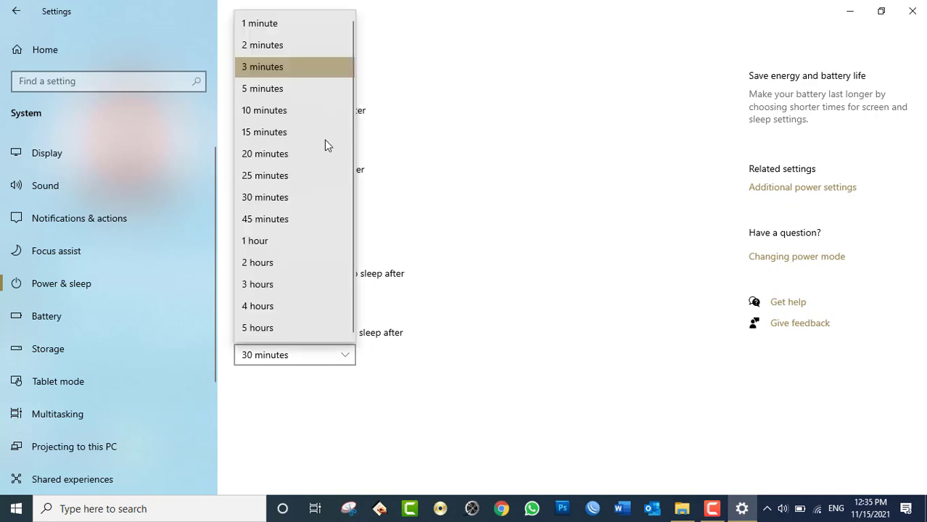
pyautogui.click(293, 29)
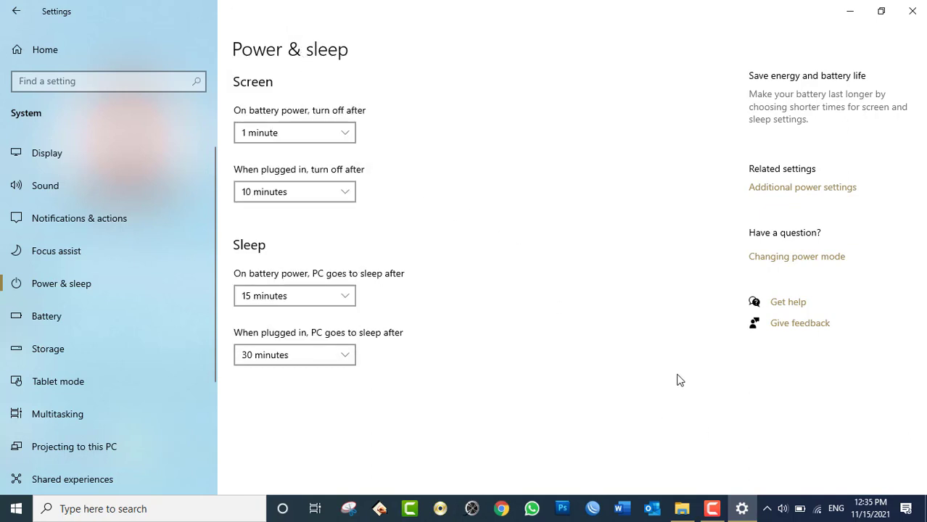
pyautogui.moveTo(742, 510)
pyautogui.click(313, 136)
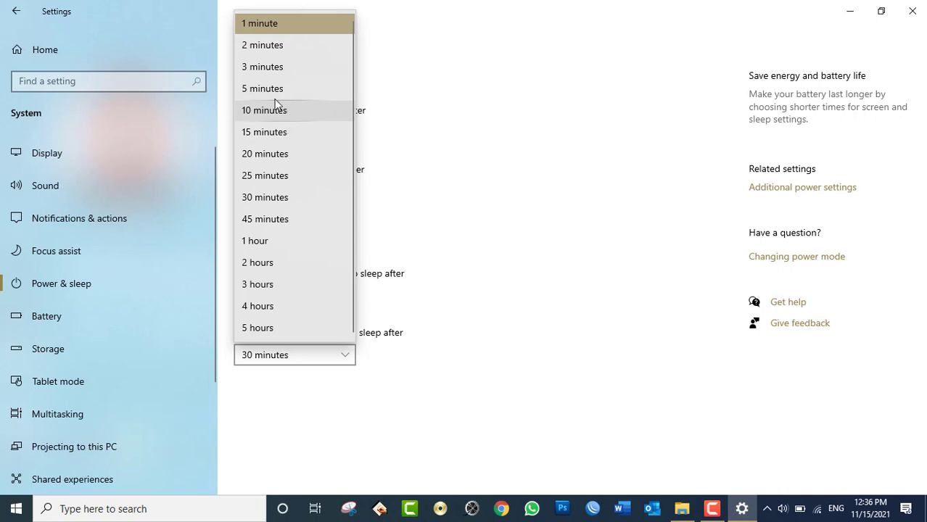
pyautogui.click(322, 93)
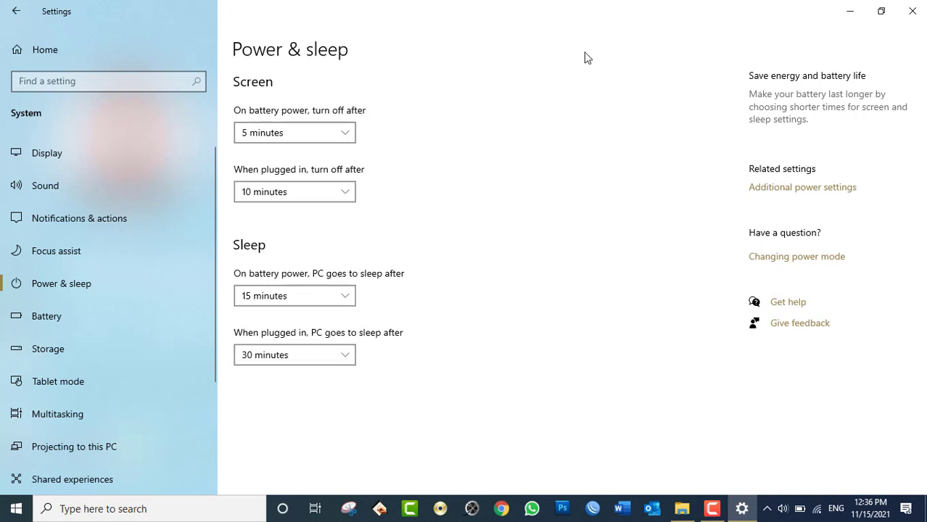
# Step: Choose 10 minutes for the plugged-in screen timeout and Never for the battery-power screen timeout
pyautogui.click(291, 189)
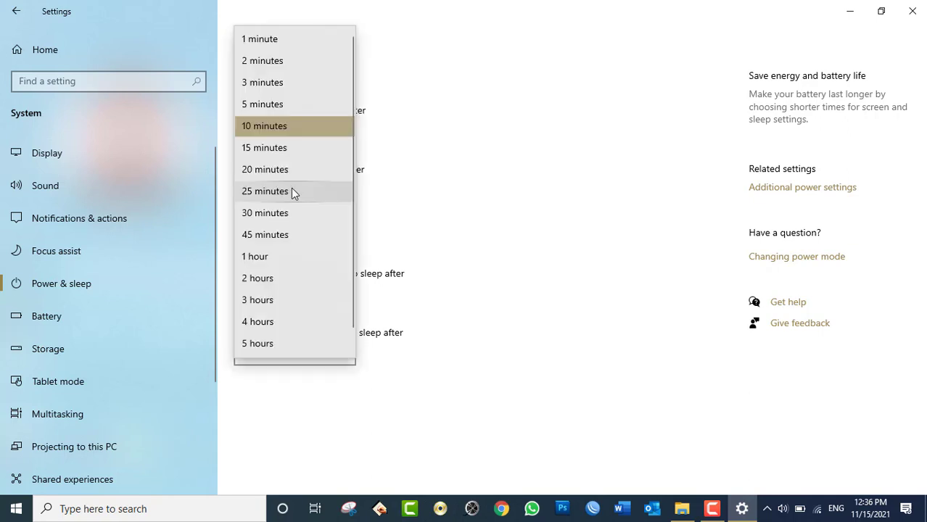
pyautogui.click(272, 126)
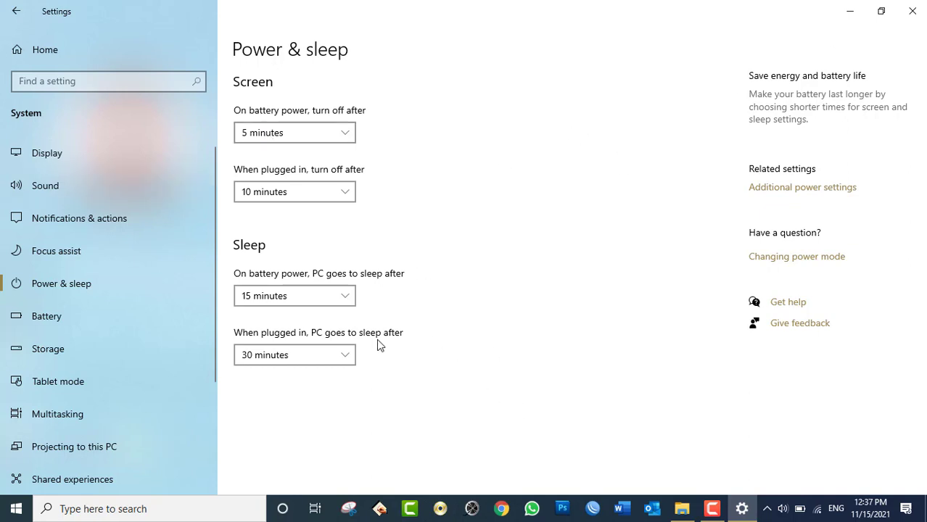
pyautogui.click(296, 136)
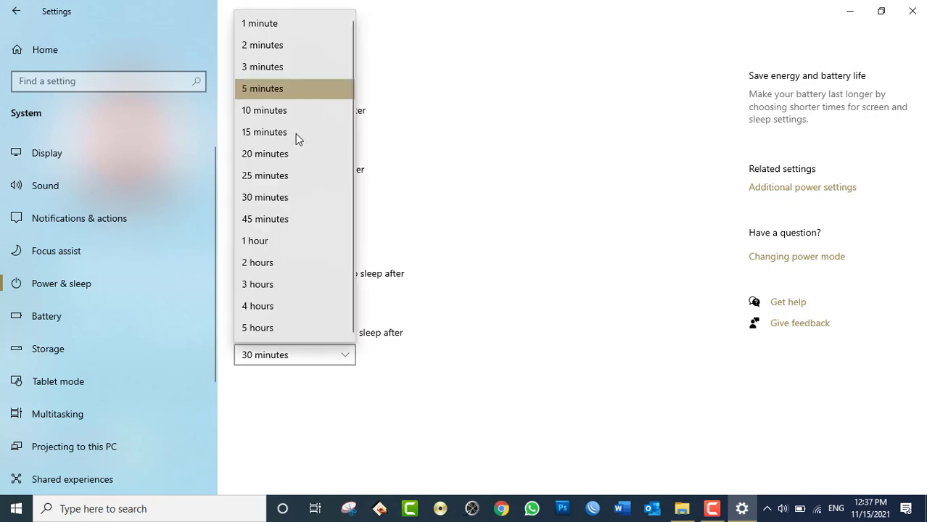
pyautogui.scroll(-1, 289, 312)
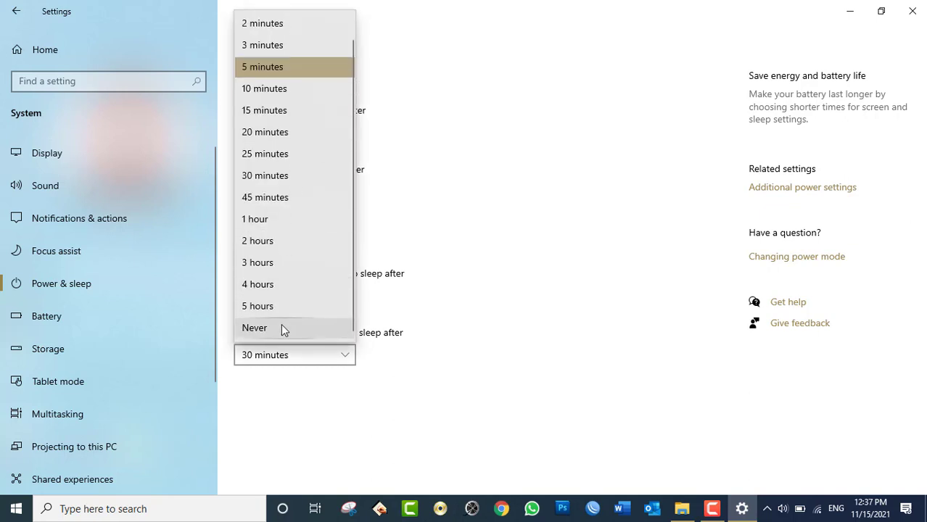
pyautogui.click(281, 327)
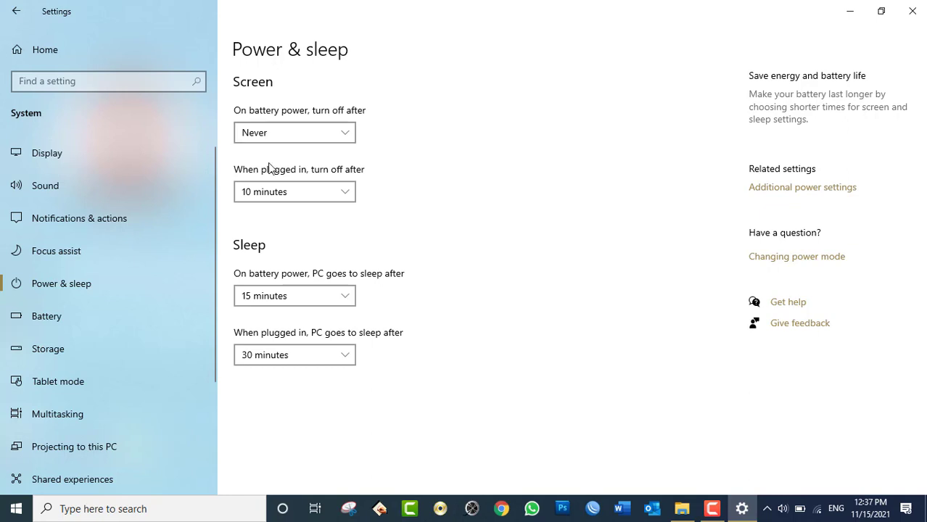
# Step: Set the screen to turn off after 1 hour both when plugged in and on battery power
pyautogui.click(281, 195)
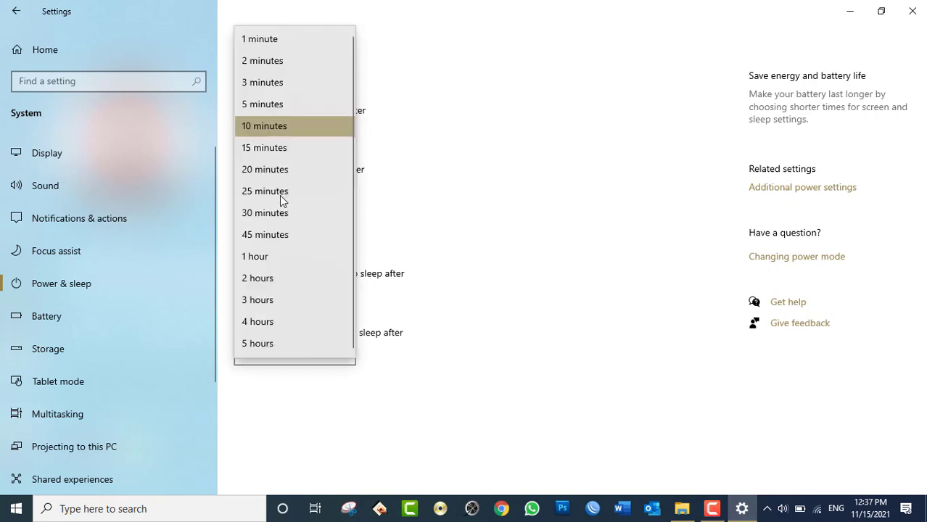
pyautogui.scroll(-1, 295, 334)
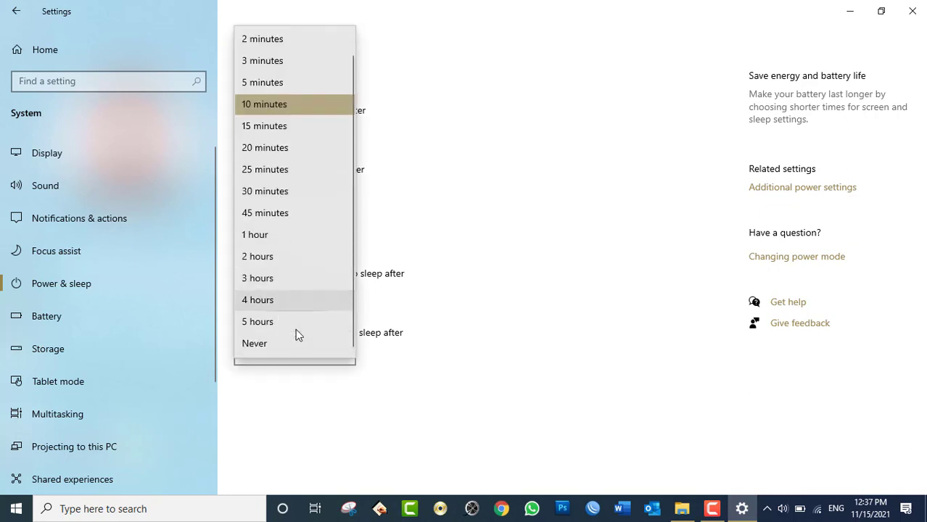
pyautogui.click(276, 234)
pyautogui.click(293, 134)
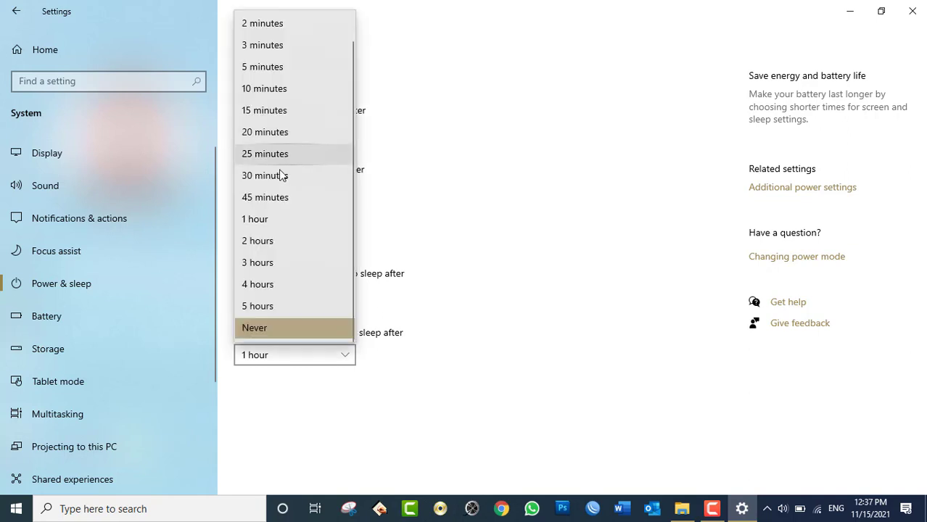
pyautogui.click(278, 219)
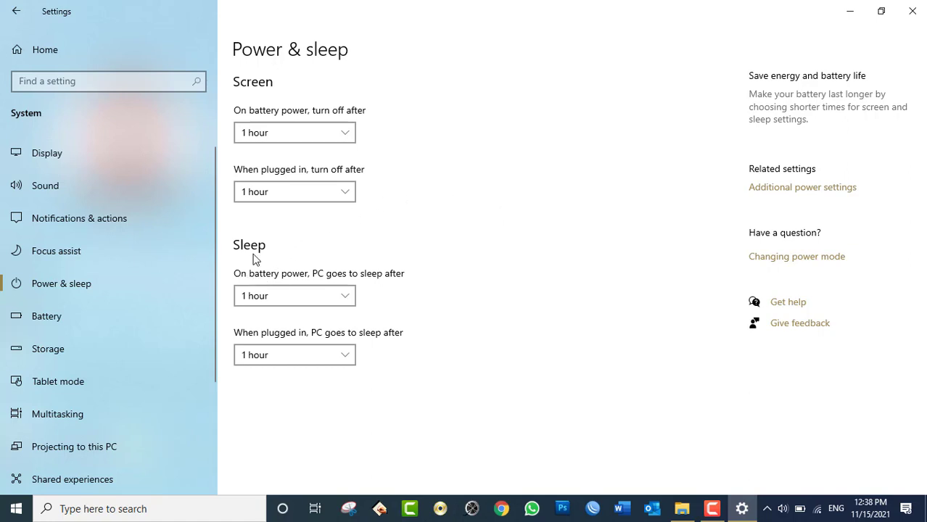
# Step: Try a 2-hour sleep delay on battery power, choose 1 hour when plugged in, and return the battery delay to 1 hour
pyautogui.click(295, 298)
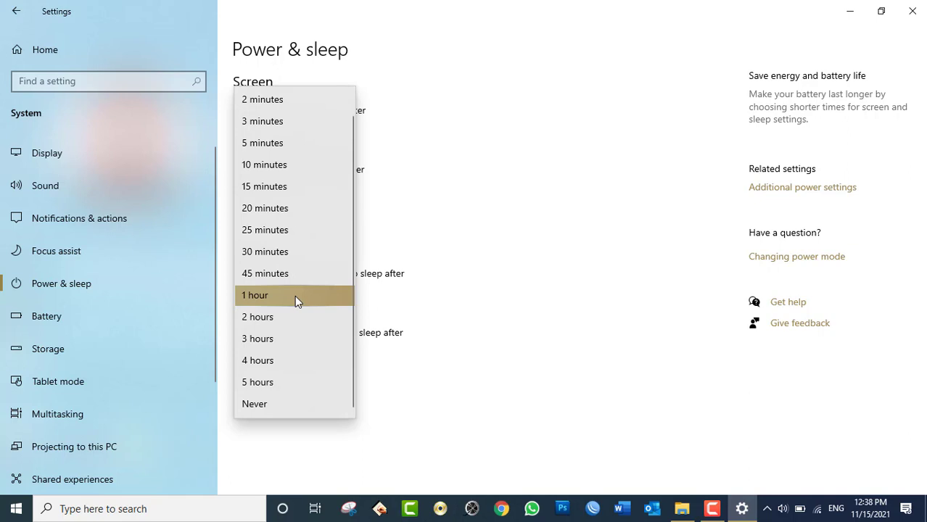
pyautogui.click(280, 317)
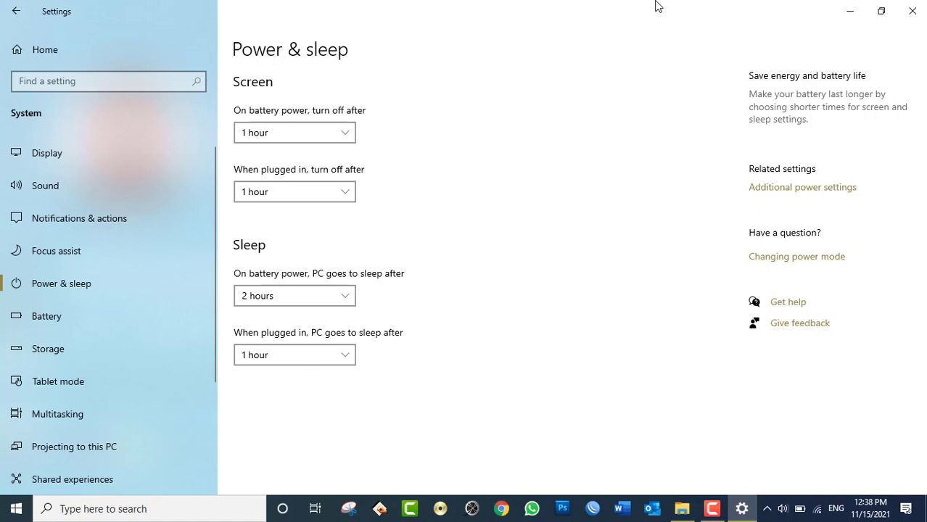
pyautogui.click(274, 356)
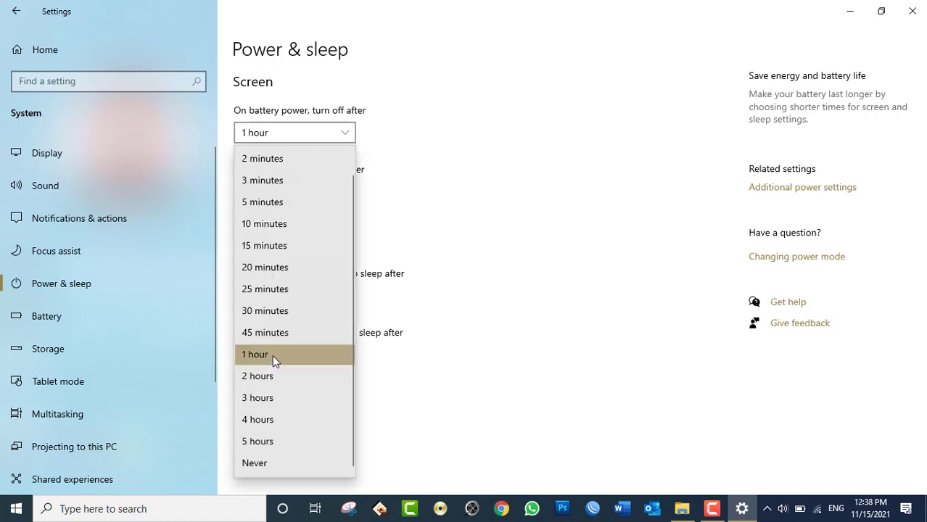
pyautogui.click(272, 354)
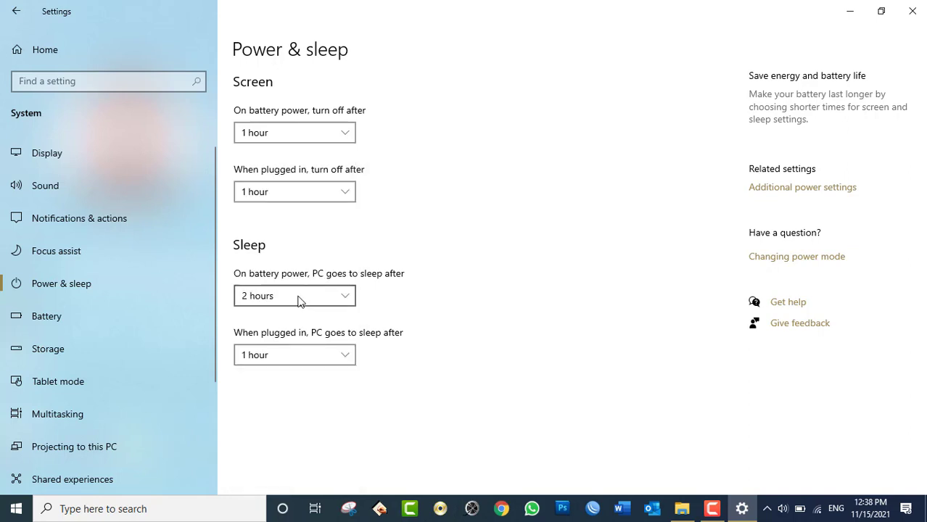
pyautogui.click(298, 299)
pyautogui.click(283, 276)
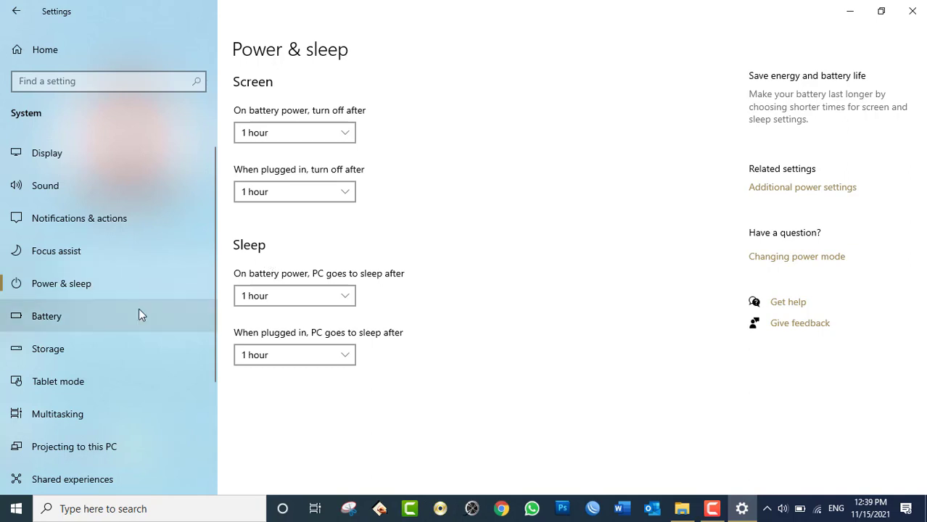
# Step: In the Battery settings, raise the automatic battery saver threshold to 30% and switch battery saver on and back off
pyautogui.click(123, 317)
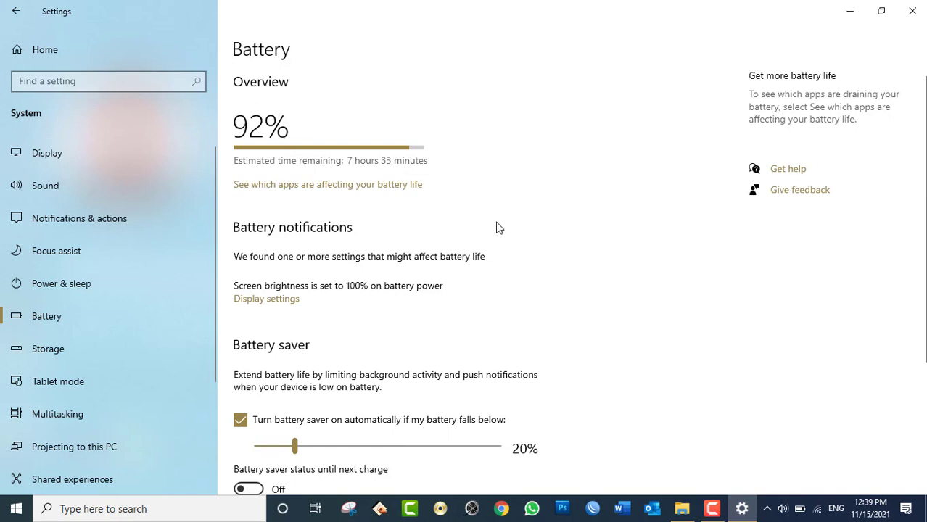
pyautogui.scroll(-3, 497, 228)
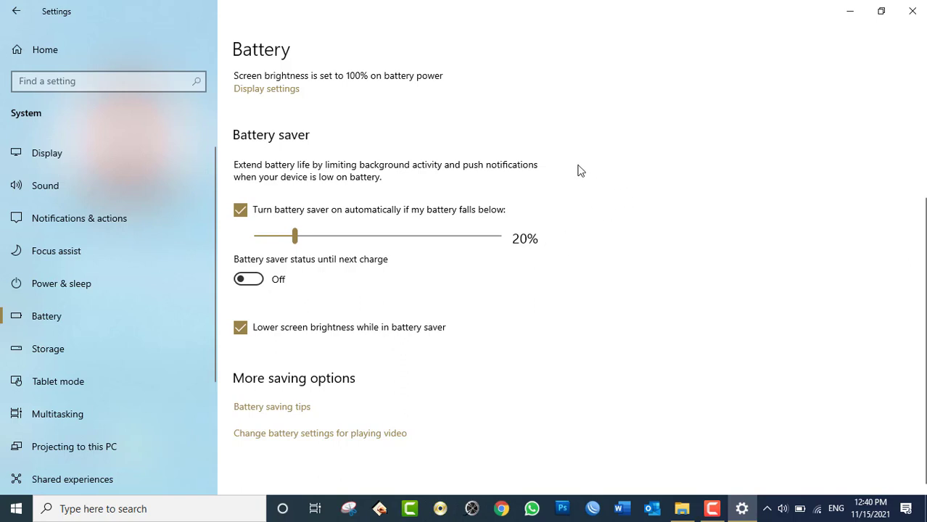
pyautogui.moveTo(294, 236); pyautogui.dragTo(312, 223)
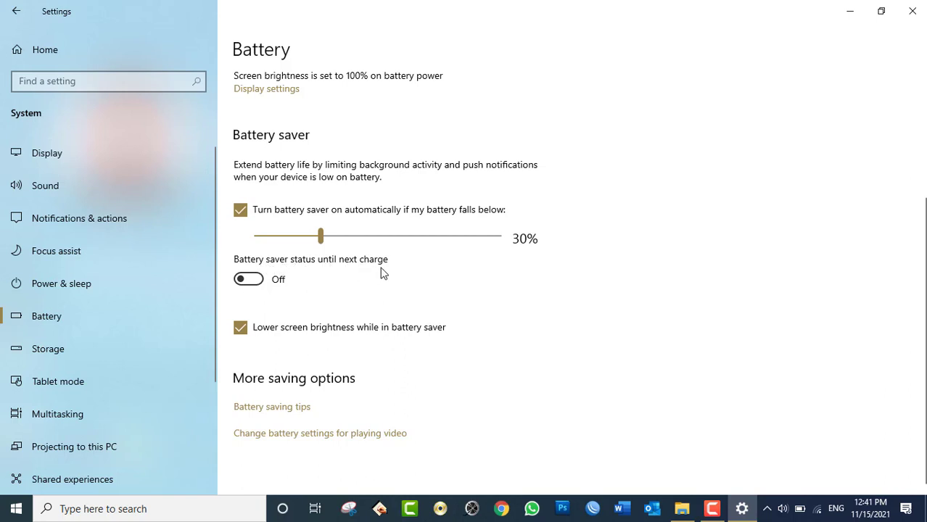
pyautogui.click(255, 280)
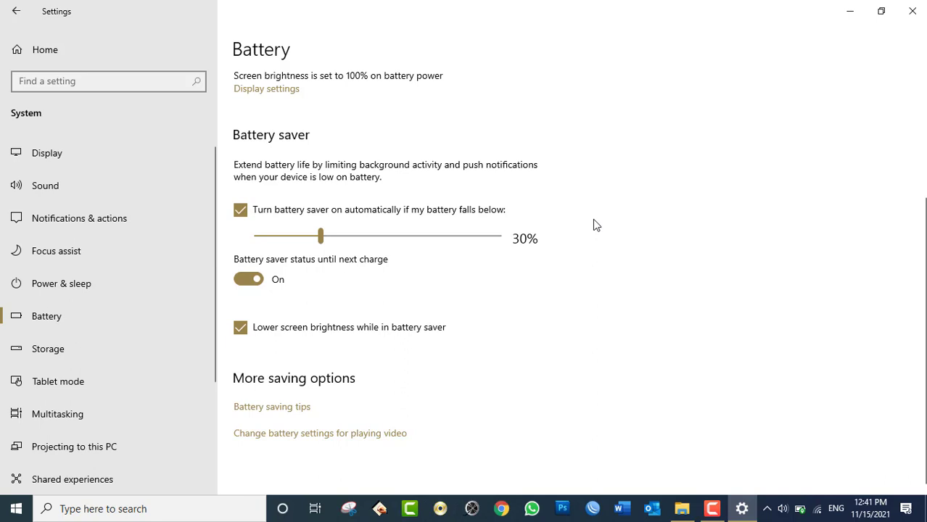
pyautogui.click(241, 284)
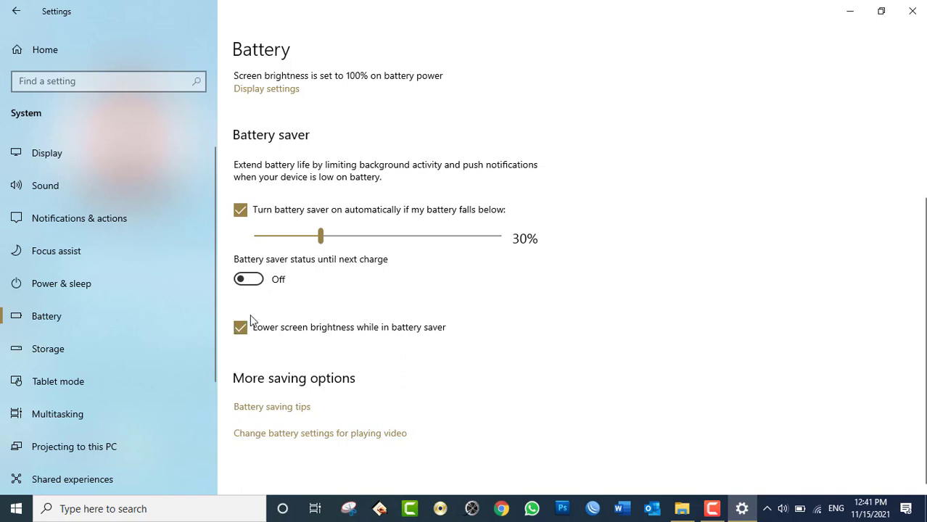
# Step: Review the disk usage in the Storage settings and switch to This PC in File Explorer to view the drives
pyautogui.click(112, 347)
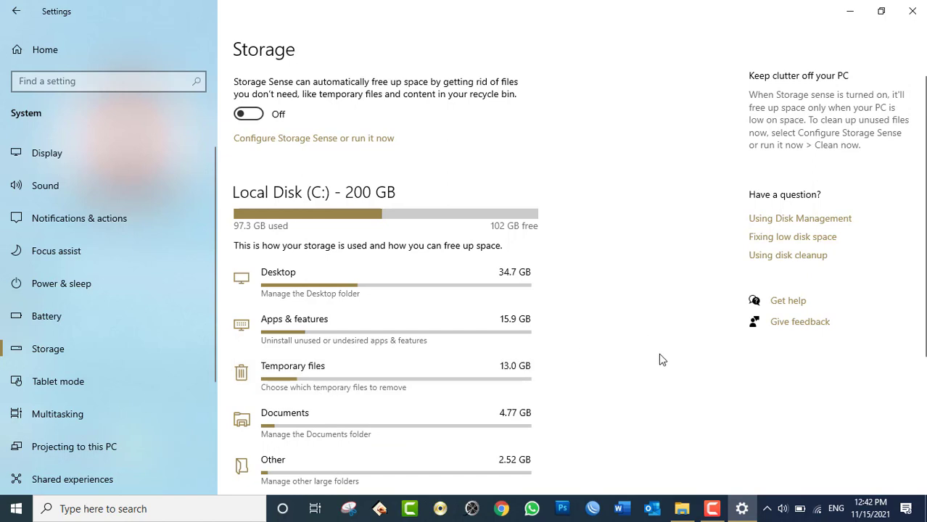
pyautogui.scroll(-5, 454, 273)
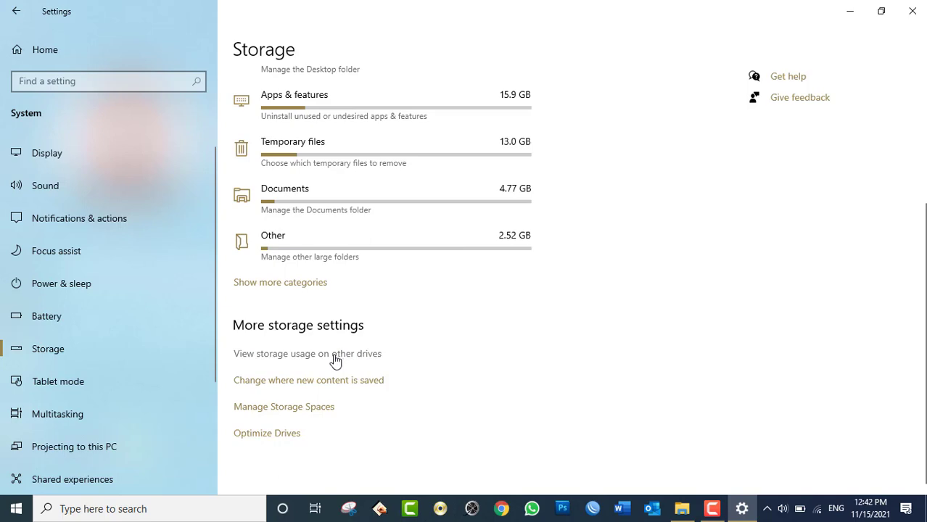
pyautogui.click(741, 509)
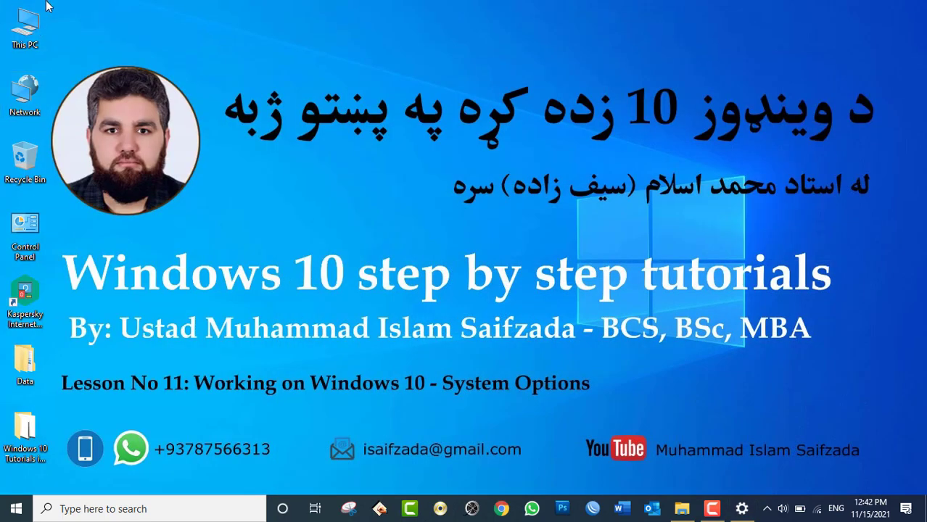
pyautogui.doubleClick(35, 25)
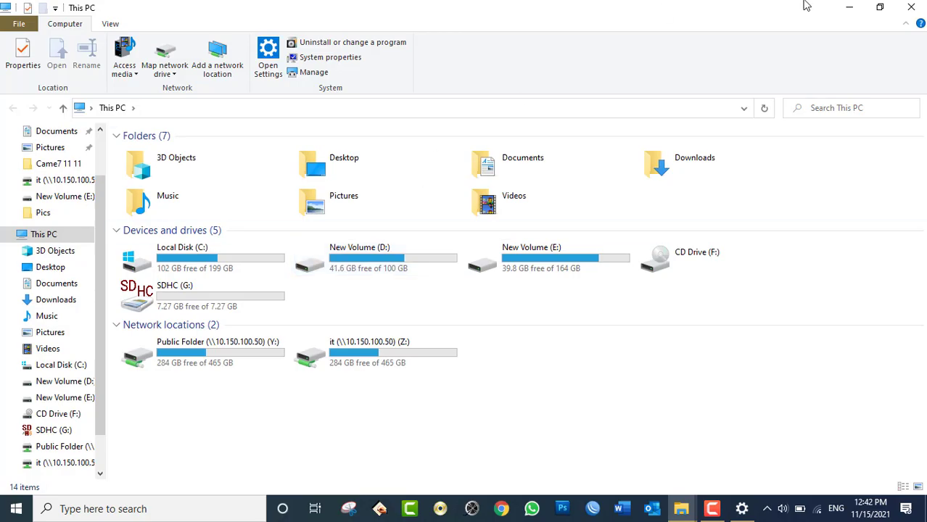
# Step: Close File Explorer, view the storage usage on other drives in Settings, and review the Local Disk (C:) usage categories
pyautogui.click(911, 6)
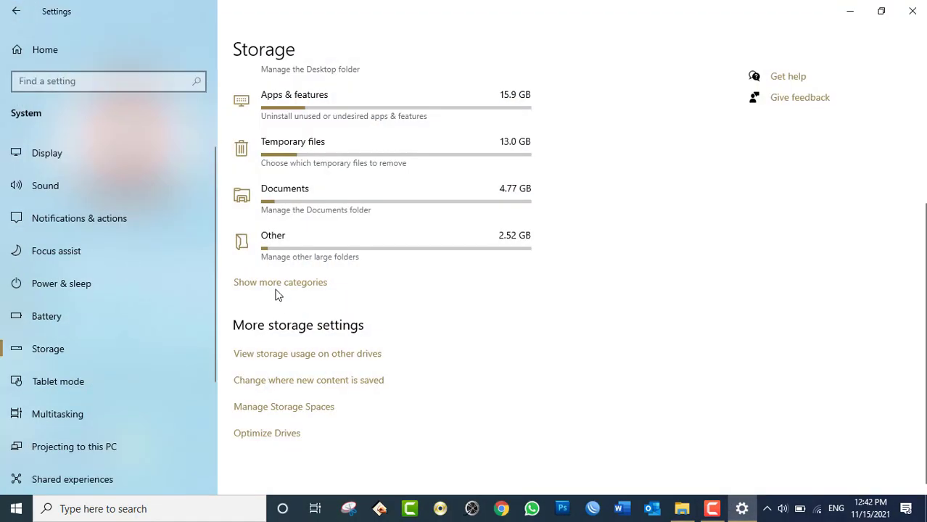
pyautogui.click(285, 355)
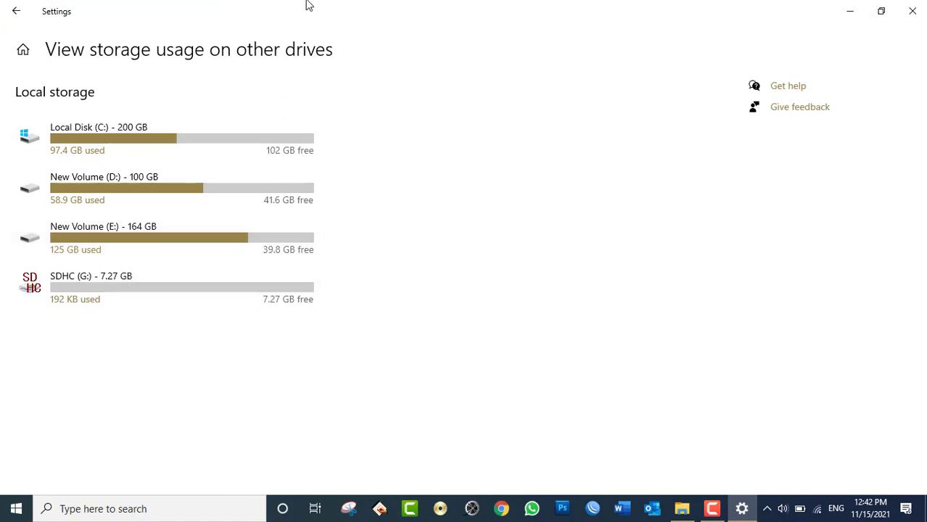
pyautogui.click(70, 148)
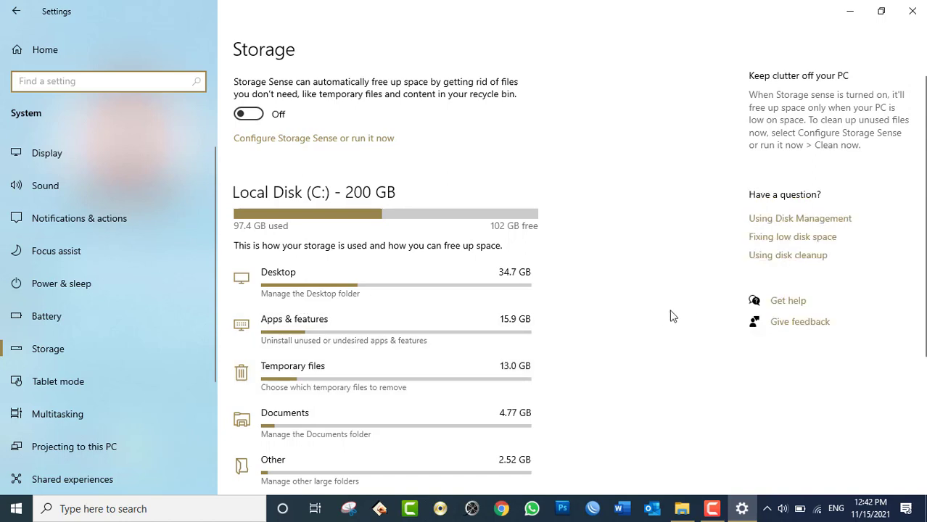
pyautogui.scroll(-5, 691, 314)
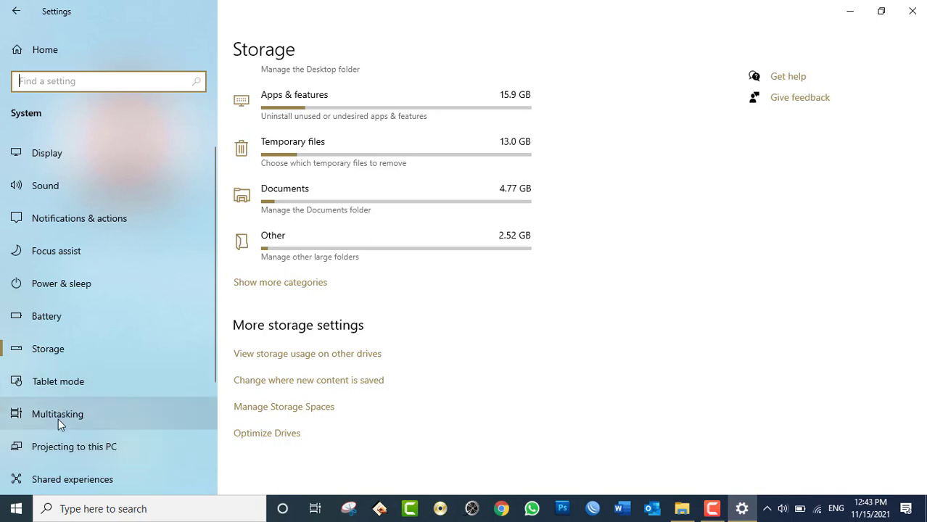
# Step: Enable Remote Desktop for this PC in the System settings and confirm the change
pyautogui.scroll(-3, 99, 411)
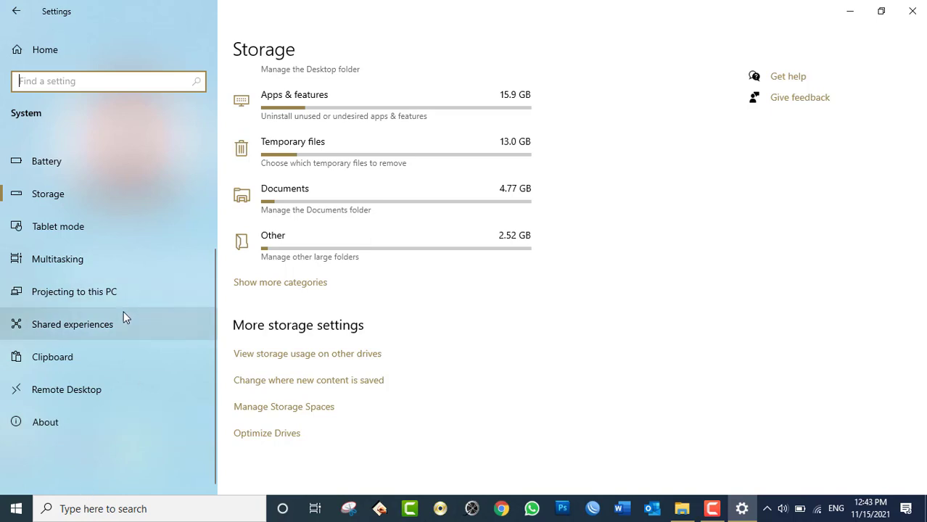
pyautogui.click(84, 396)
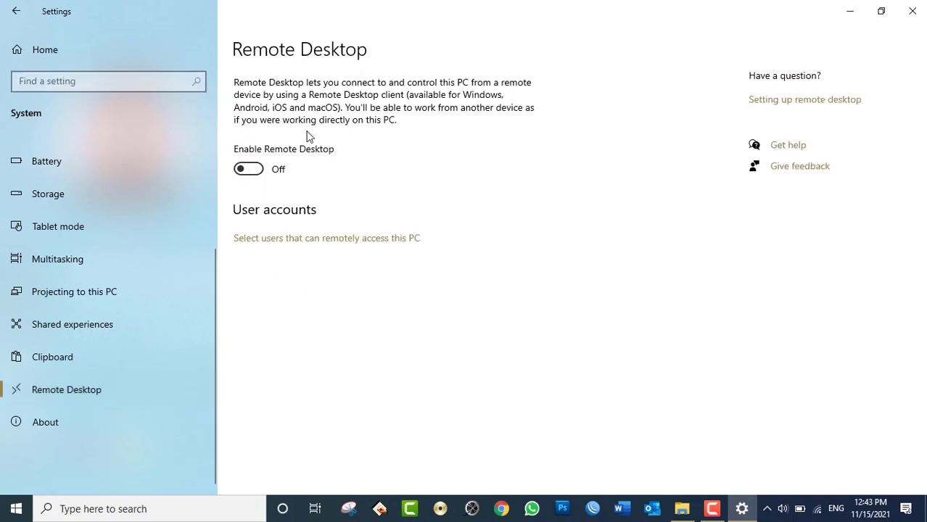
pyautogui.click(253, 174)
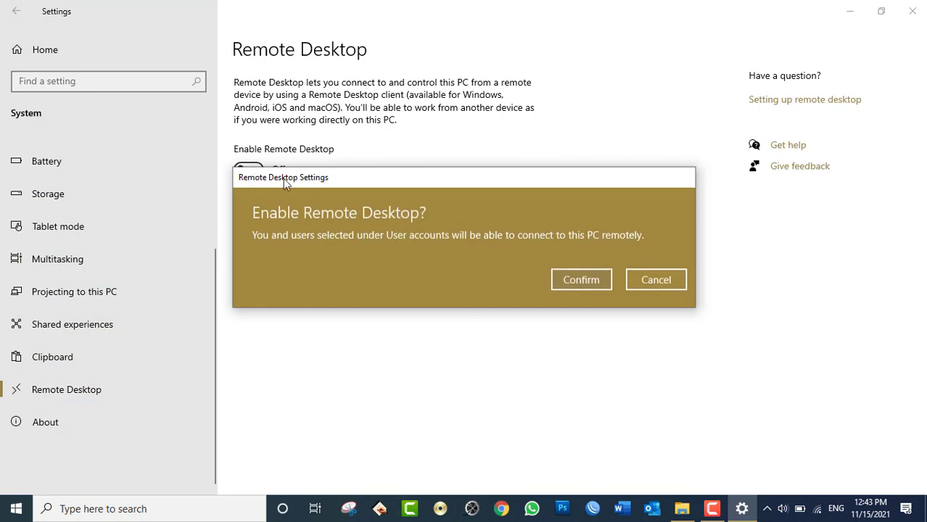
pyautogui.moveTo(286, 183); pyautogui.dragTo(474, 114)
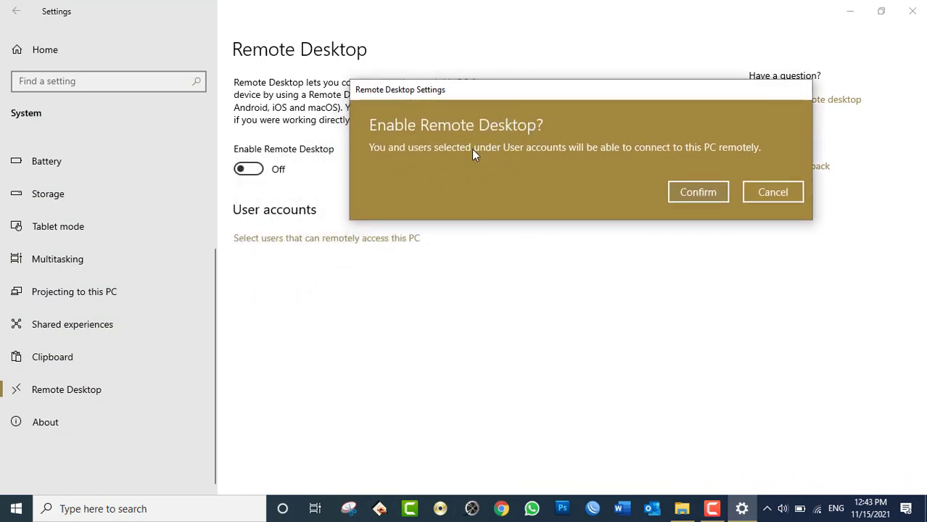
pyautogui.click(700, 191)
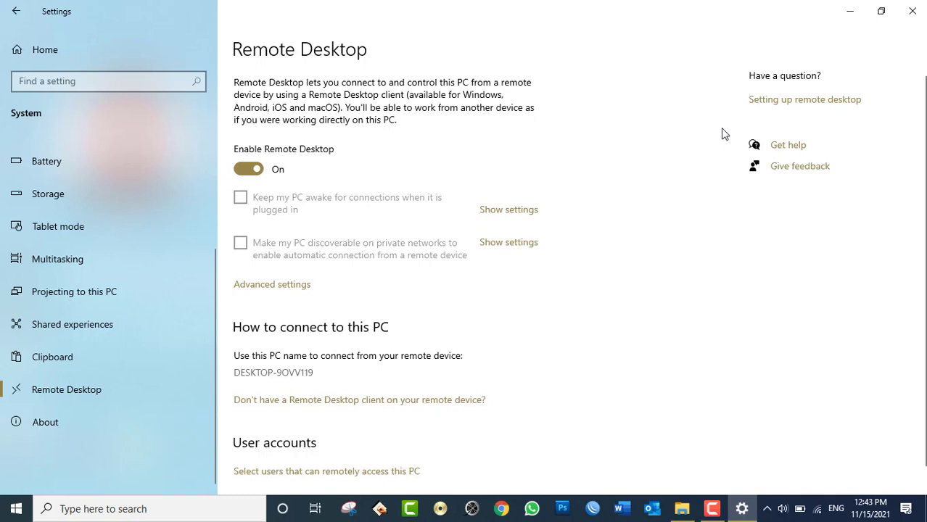
# Step: Search Windows for "remote" and open the Remote Desktop Connection app
pyautogui.press('super')
pyautogui.write('re')
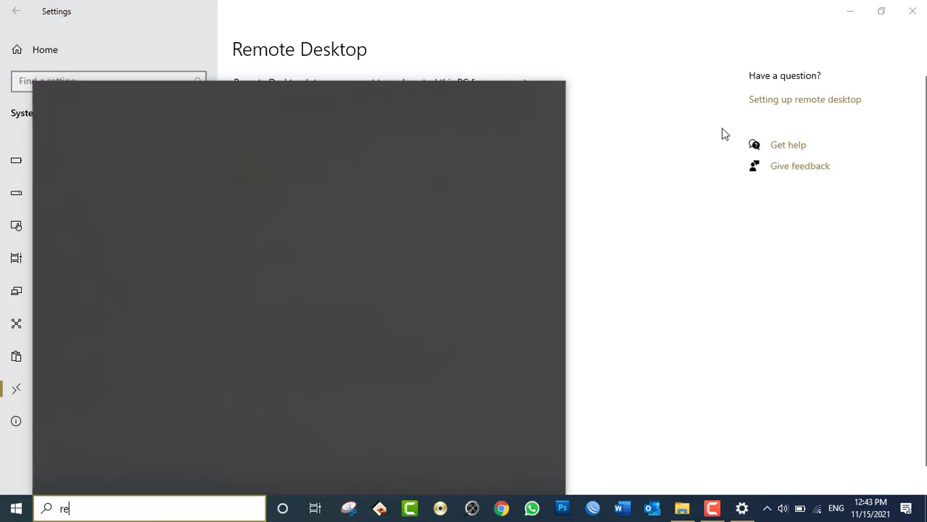
pyautogui.write('om')
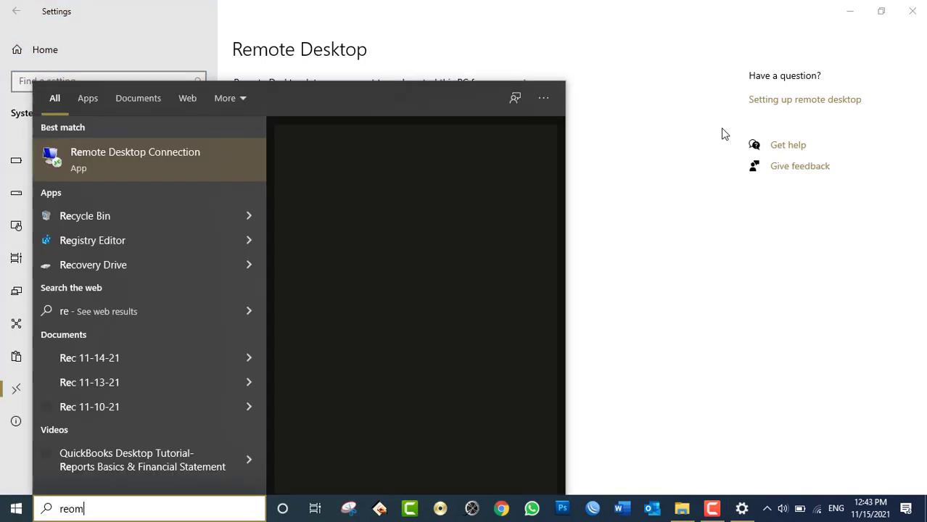
pyautogui.press('BackSpace')
pyautogui.press('BackSpace')
pyautogui.write('mote')
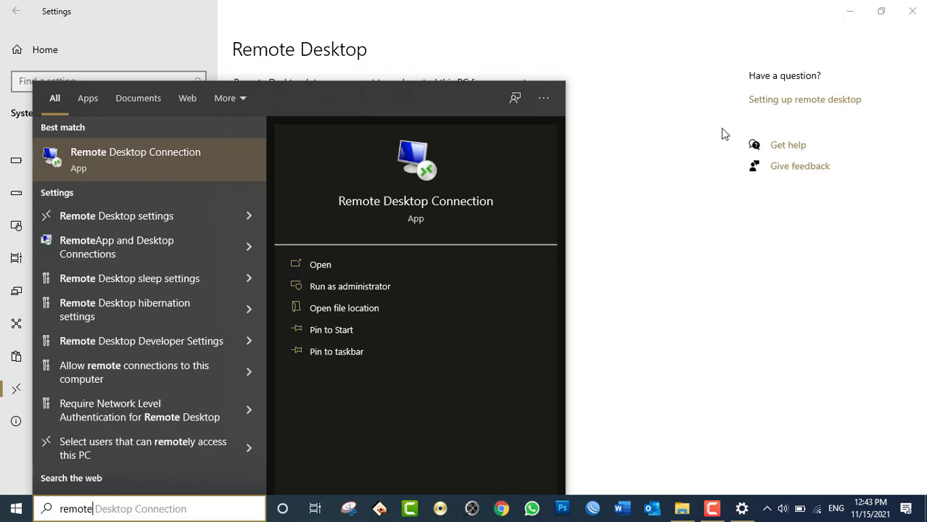
pyautogui.click(126, 160)
# Step: Expand the options of Remote Desktop Connection to review the logon and connection settings, and close the app
pyautogui.moveTo(432, 87); pyautogui.dragTo(530, 89)
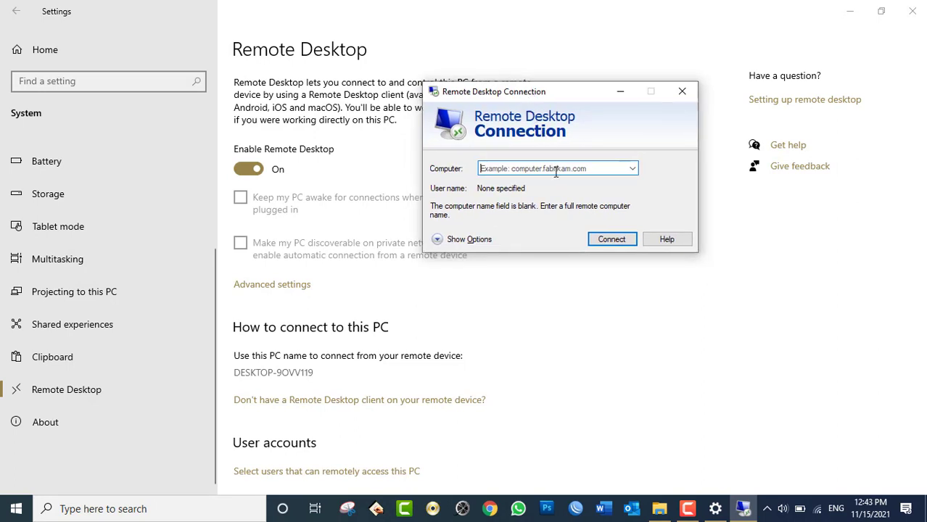
pyautogui.click(476, 239)
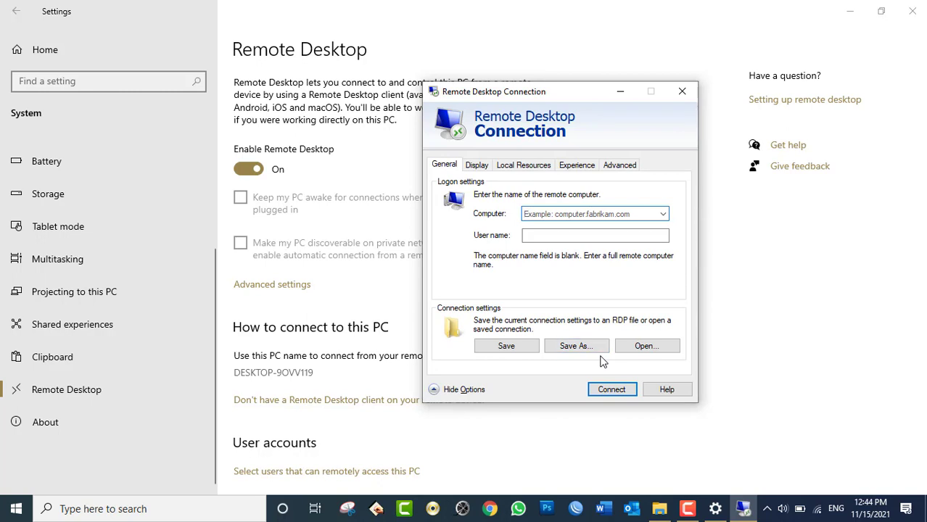
pyautogui.click(682, 90)
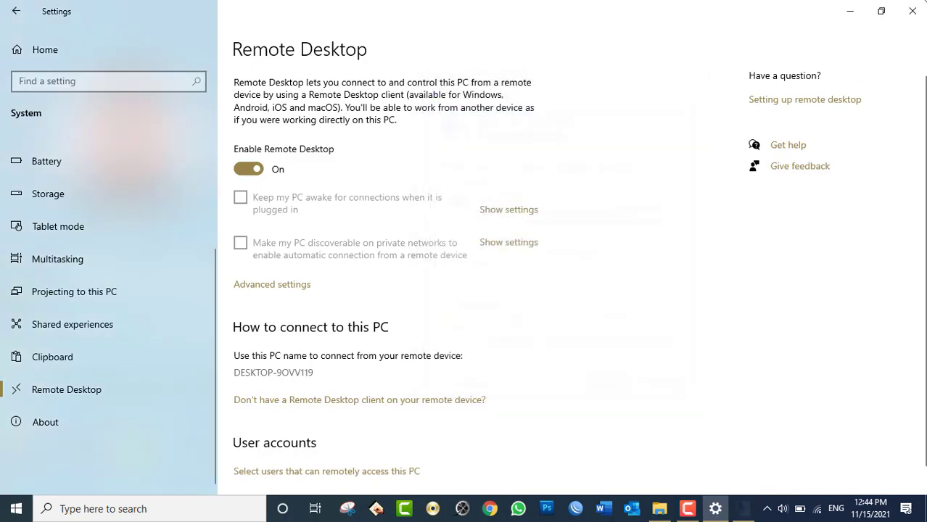
# Step: Close Settings and refresh the desktop
pyautogui.click(921, 7)
pyautogui.rightClick(337, 160)
pyautogui.click(368, 201)
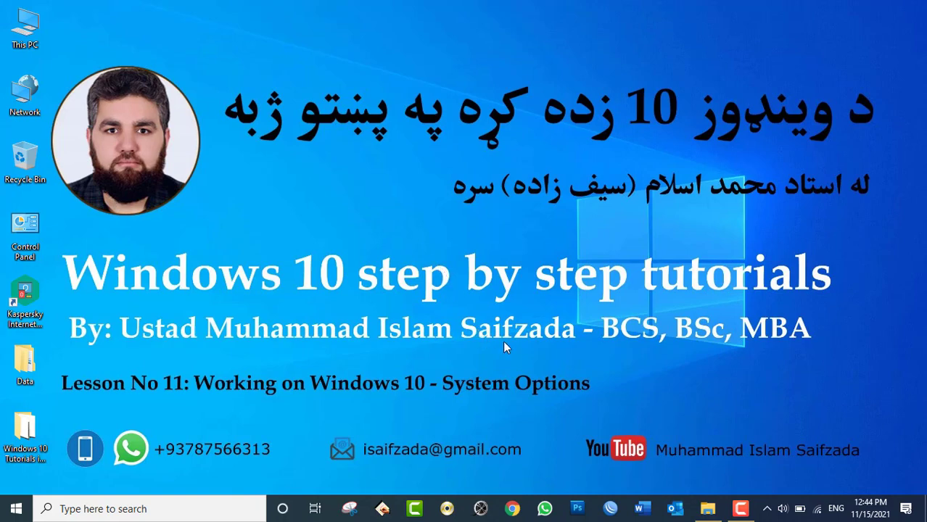
# Step: Launch AnyDesk from the General Software folder on New Volume (E:)
pyautogui.doubleClick(22, 29)
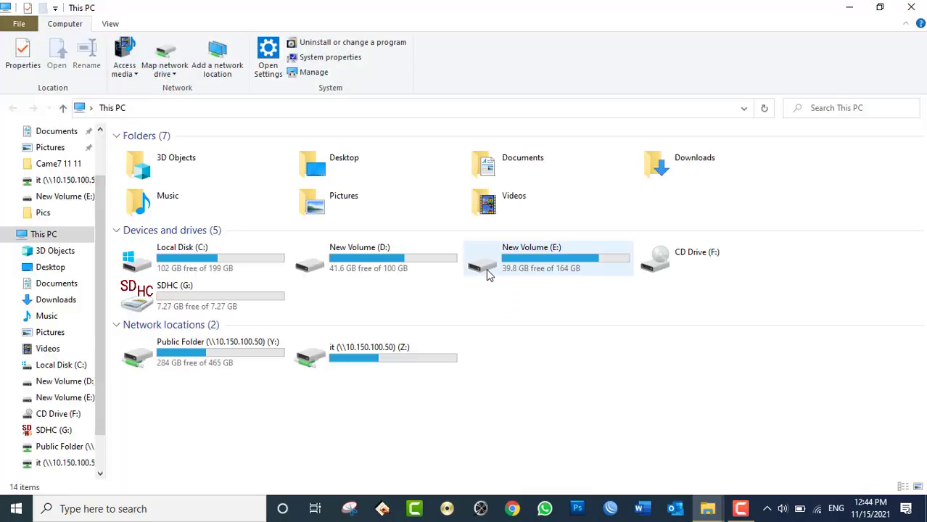
pyautogui.doubleClick(499, 270)
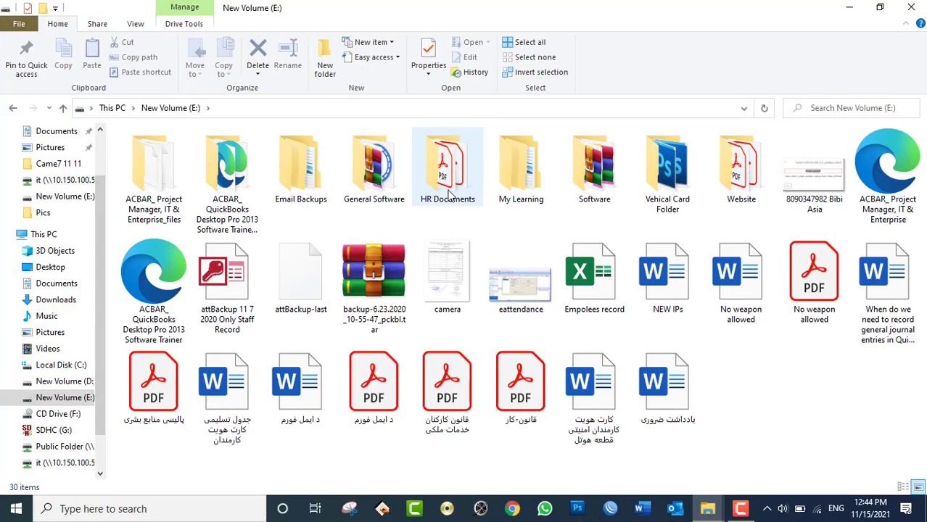
pyautogui.doubleClick(369, 158)
pyautogui.scroll(-7, 383, 276)
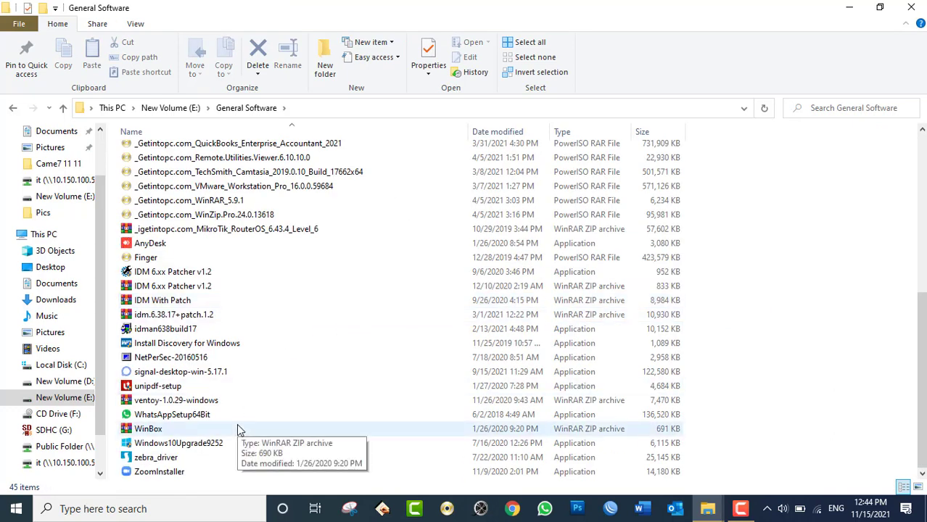
pyautogui.click(166, 247)
pyautogui.doubleClick(167, 247)
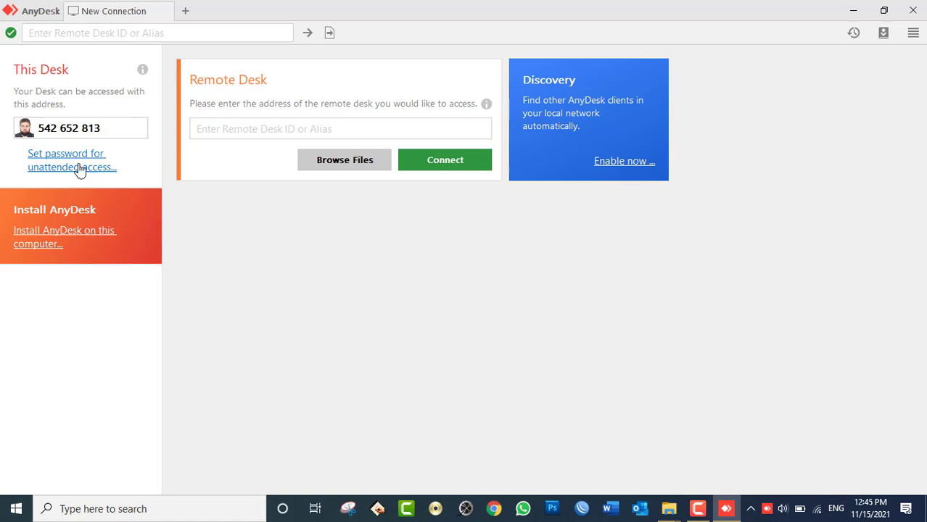
# Step: Highlight this computer's AnyDesk address, check the Remote Desk address field, and close AnyDesk without installing it
pyautogui.moveTo(106, 129); pyautogui.dragTo(37, 128)
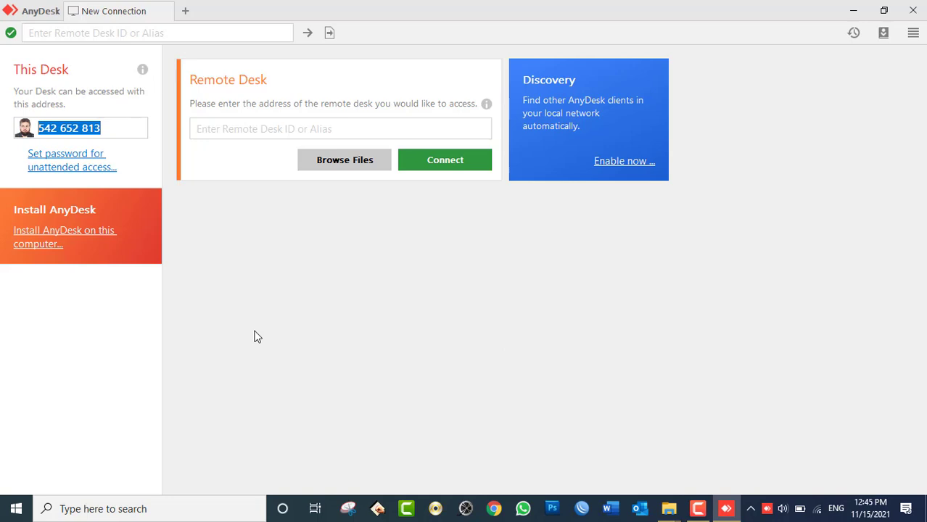
pyautogui.click(229, 129)
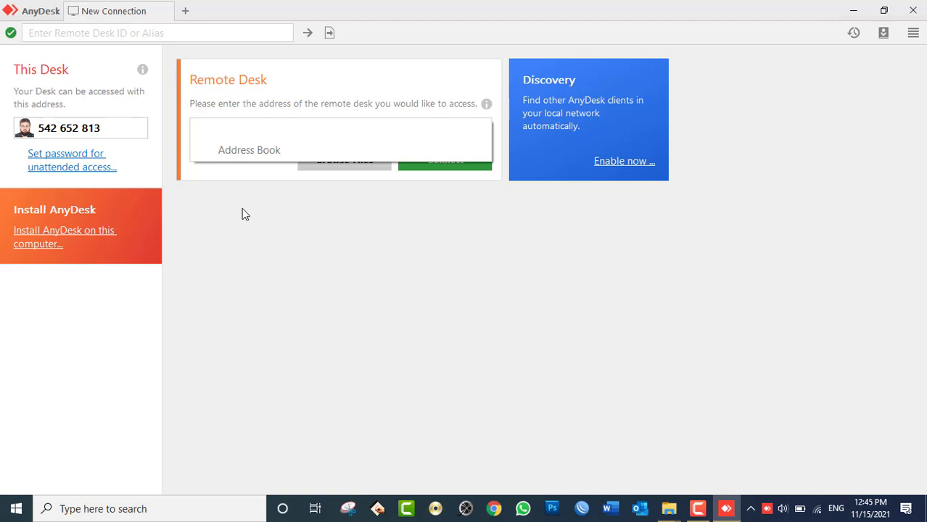
pyautogui.click(308, 283)
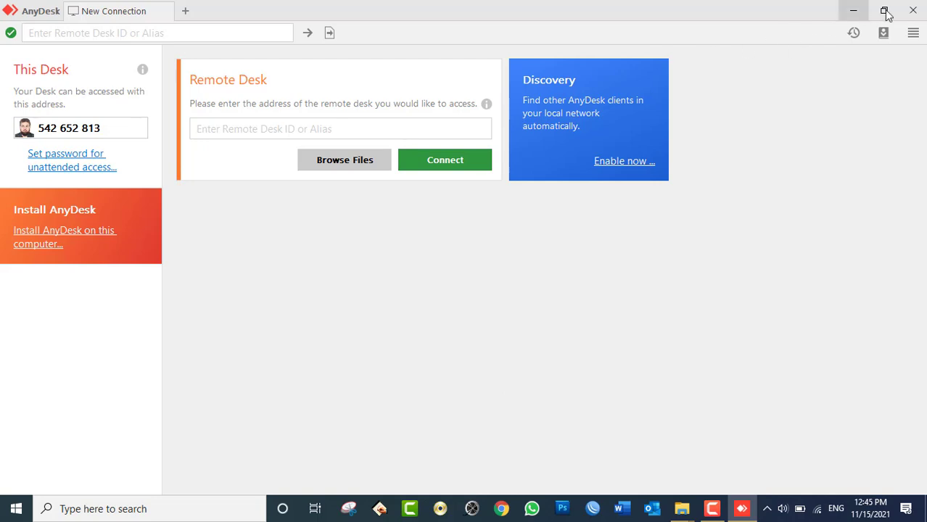
pyautogui.click(913, 11)
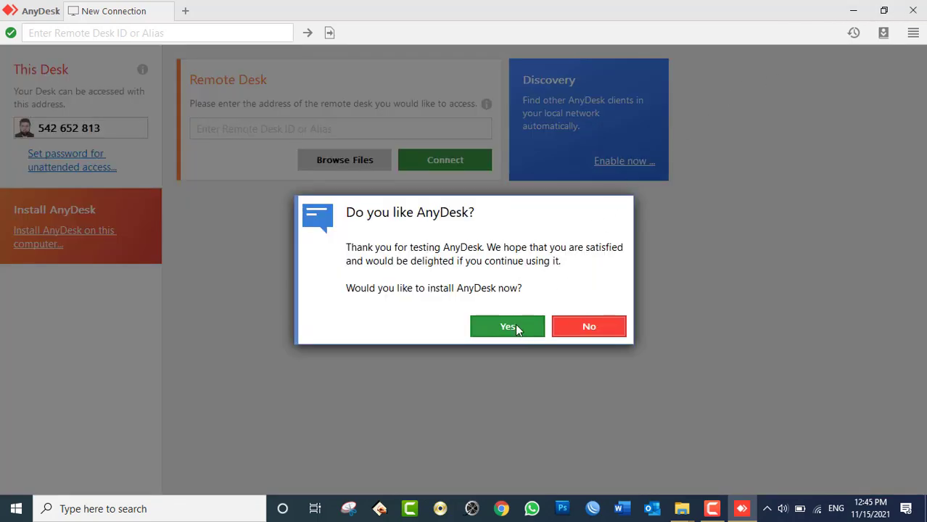
pyautogui.click(563, 327)
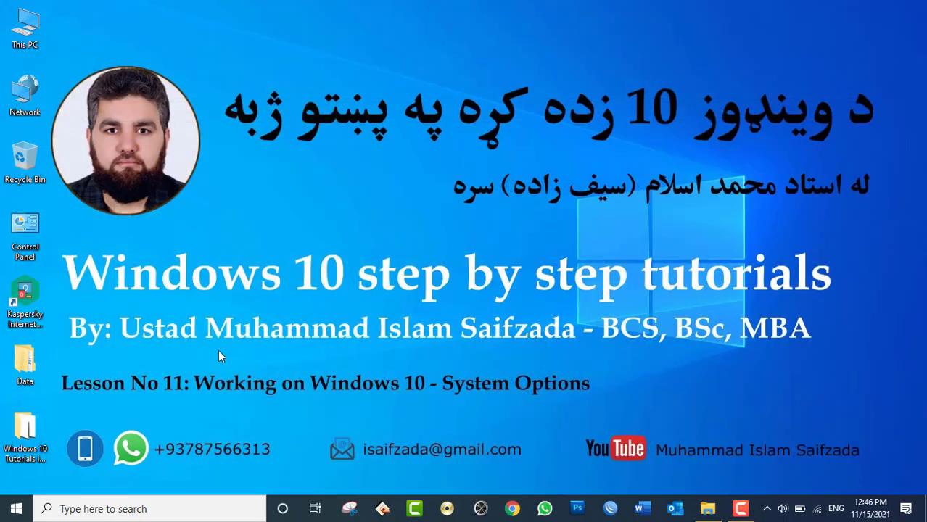
# Step: Reopen the System settings to review the list of categories, close Settings and refresh the desktop
pyautogui.press('super')
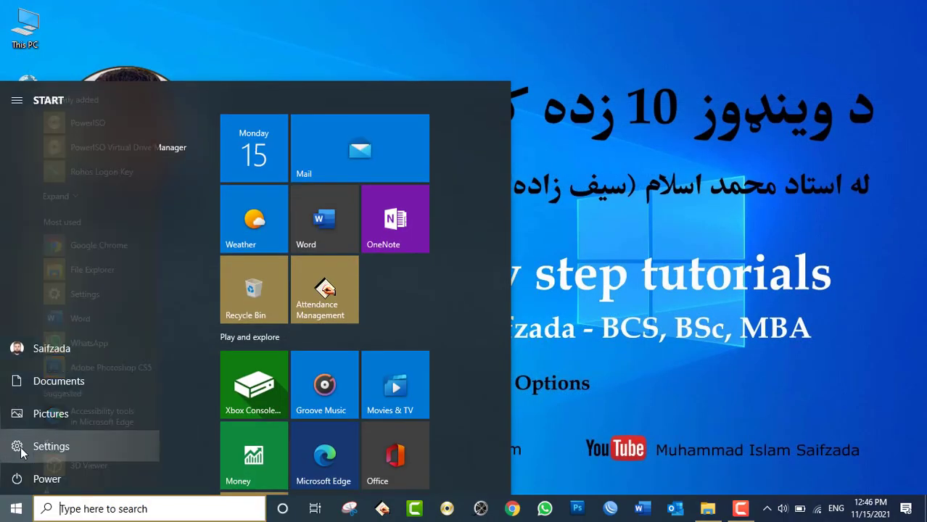
pyautogui.click(25, 447)
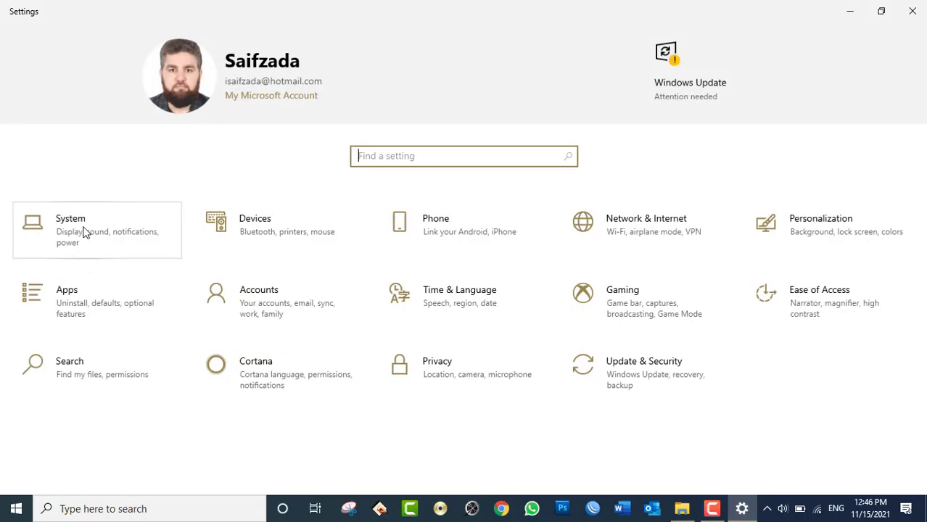
pyautogui.click(97, 230)
pyautogui.scroll(-3, 136, 369)
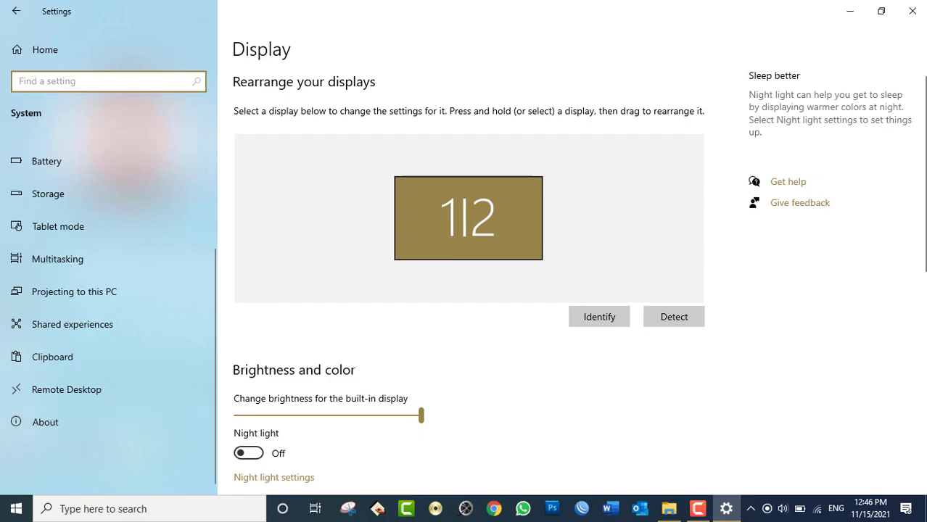
pyautogui.click(913, 10)
pyautogui.rightClick(405, 122)
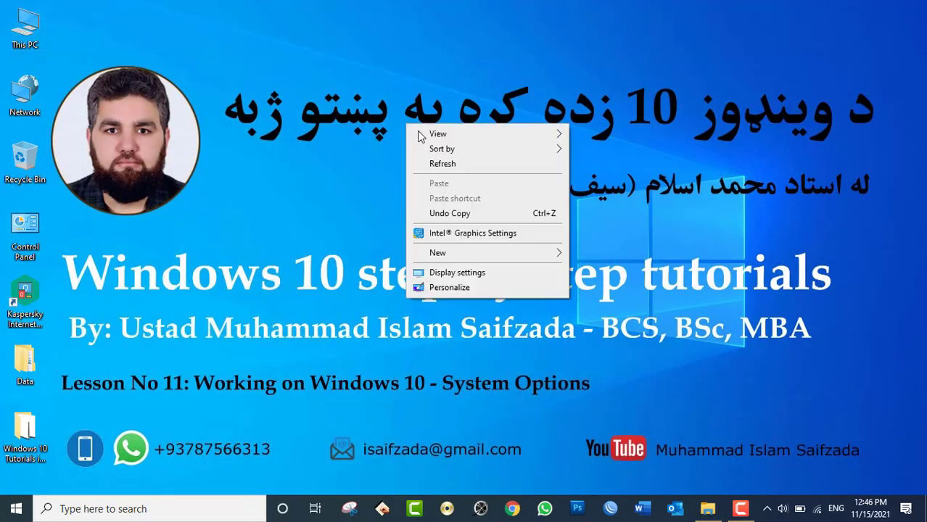
pyautogui.click(446, 164)
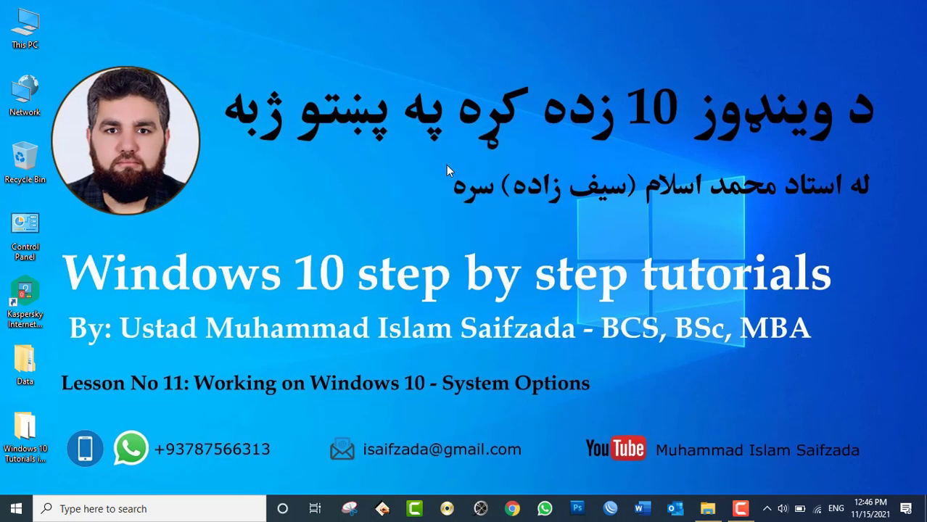